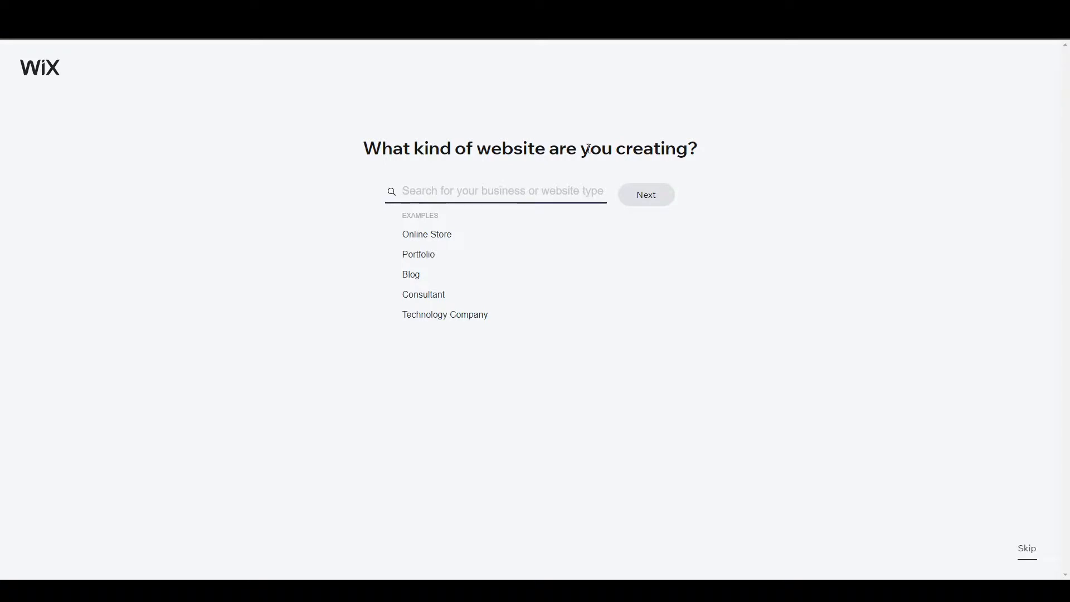
- Choose General Portfolio as the website type and opt to create the site from an editable template
click(442, 188)
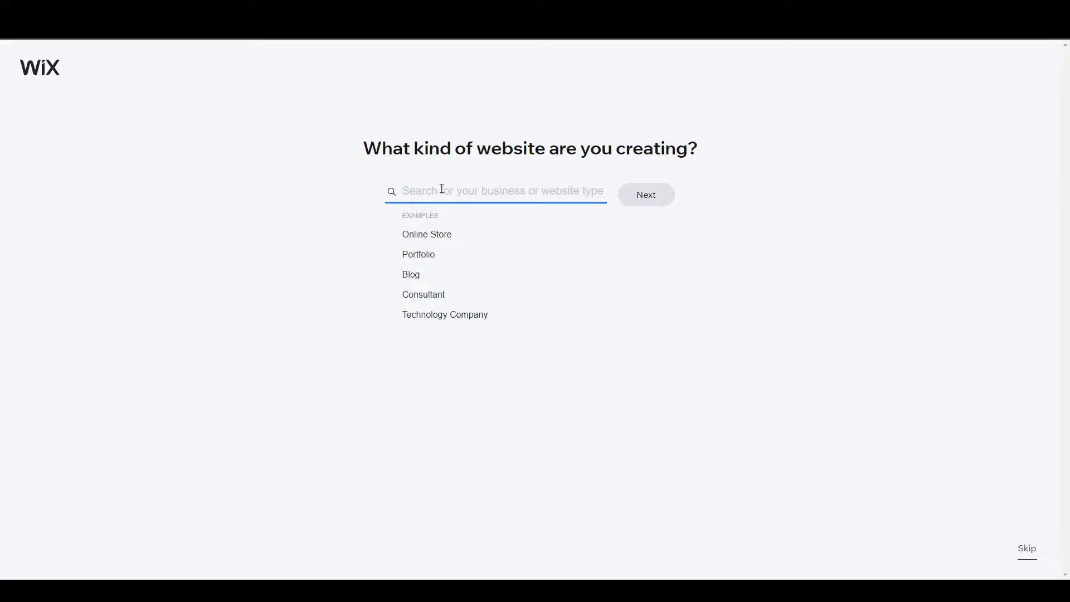
click(416, 255)
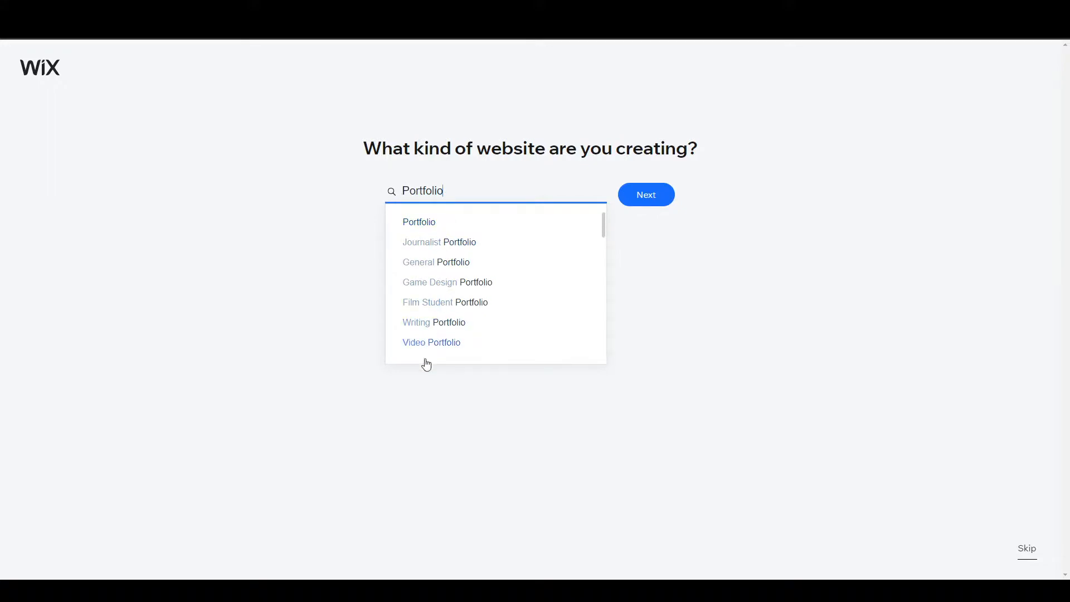
click(440, 262)
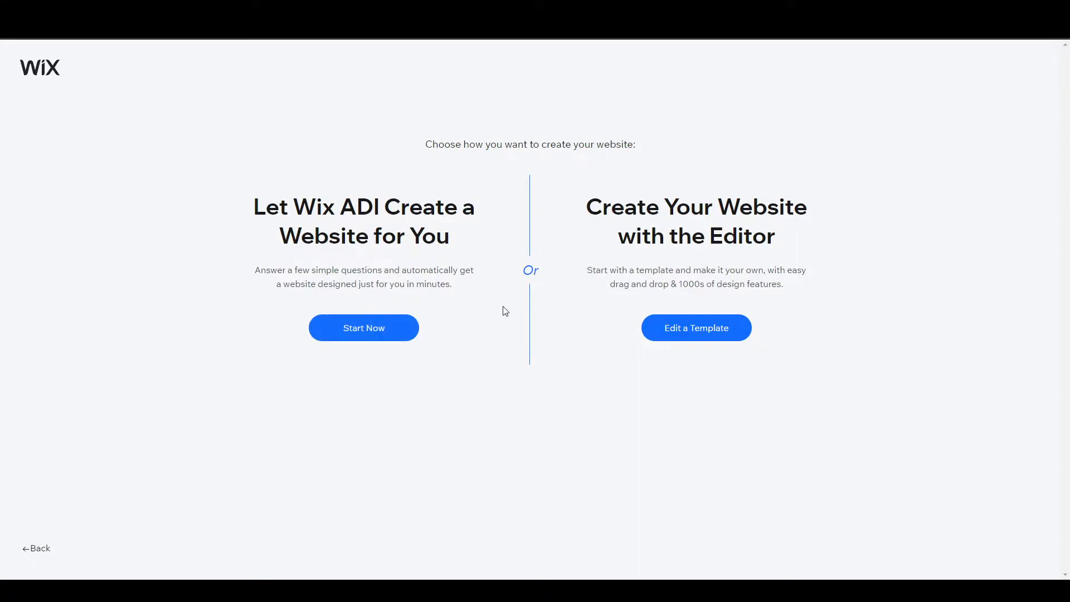
click(704, 335)
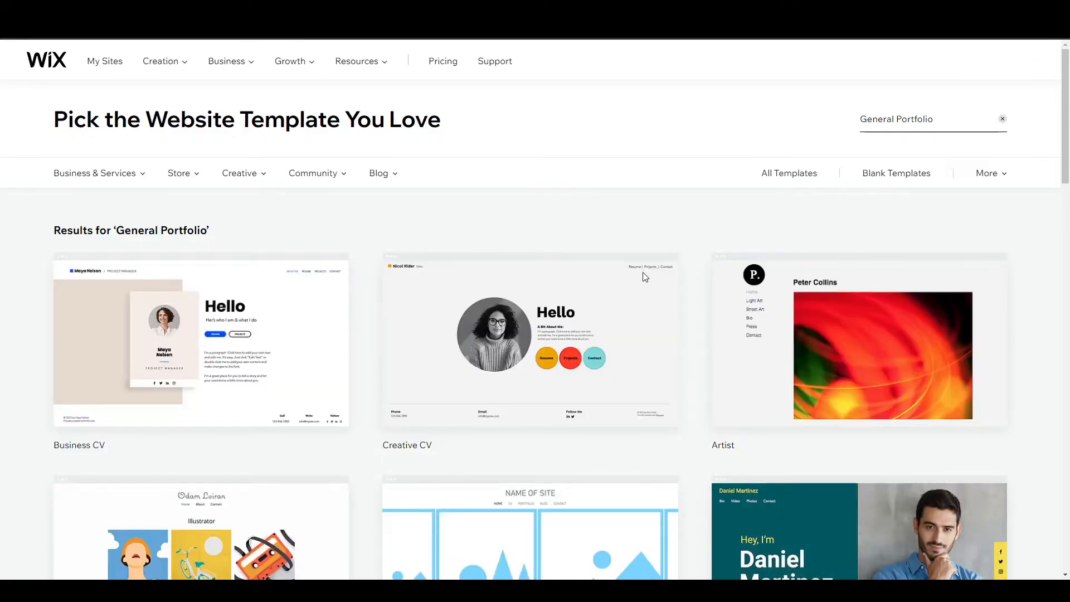
- Browse the General Portfolio templates and view the full demo of the Creative CV template with the three coloured circles
mouse_move(94, 264)
scroll(23, 296, down, 6)
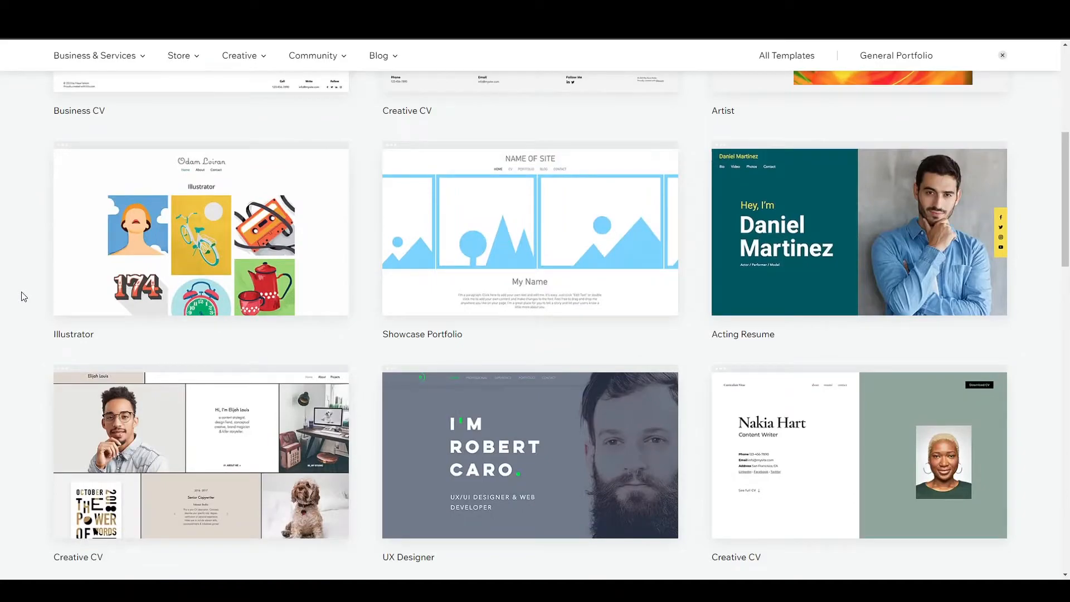
scroll(24, 296, down, 5)
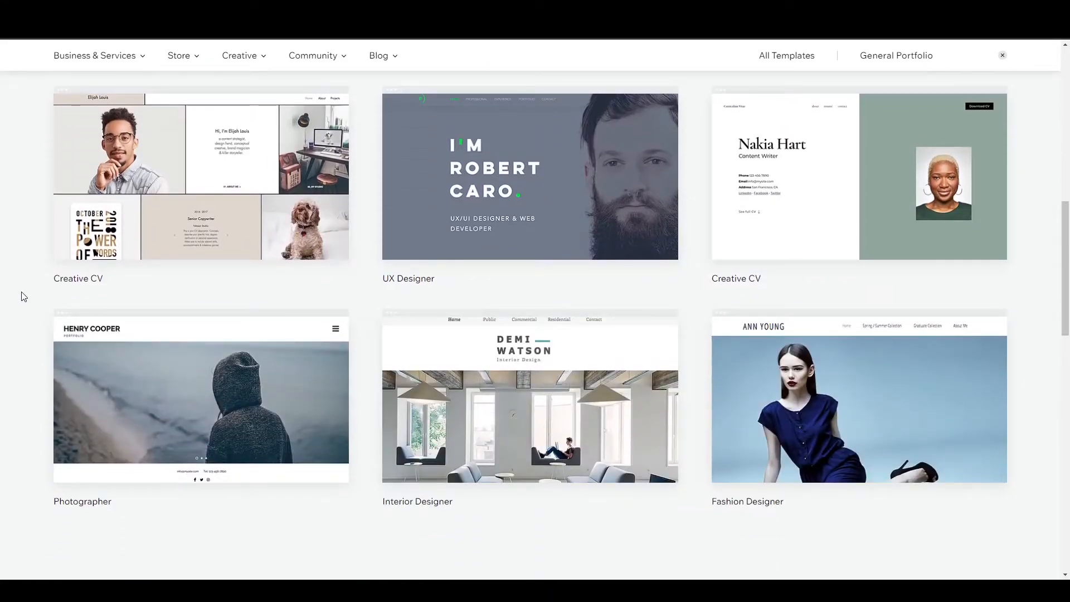
scroll(24, 296, down, 5)
scroll(24, 296, up, 7)
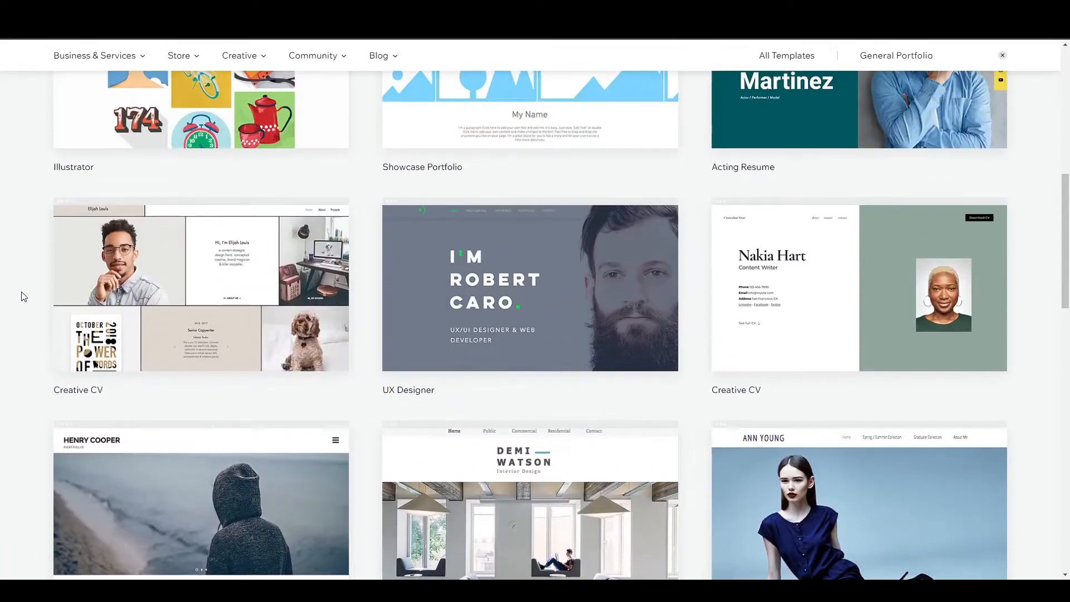
scroll(23, 296, up, 8)
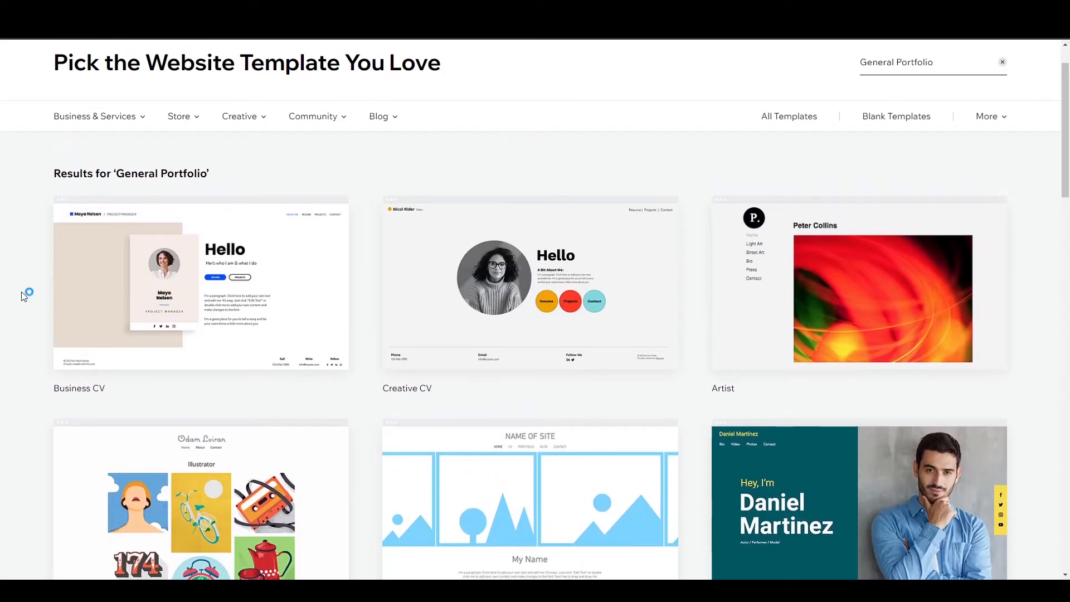
click(521, 308)
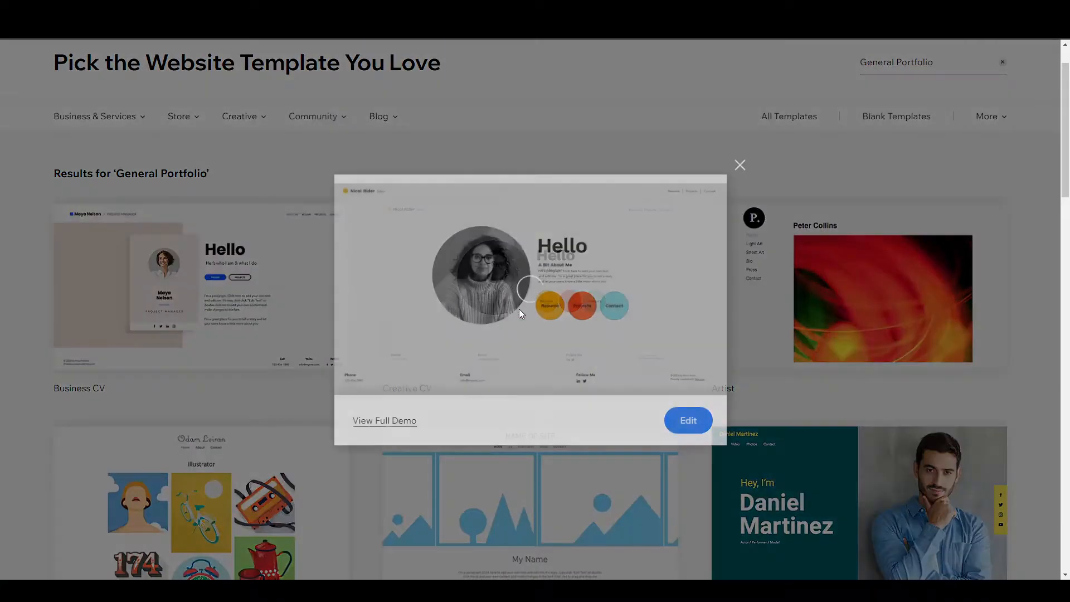
click(383, 422)
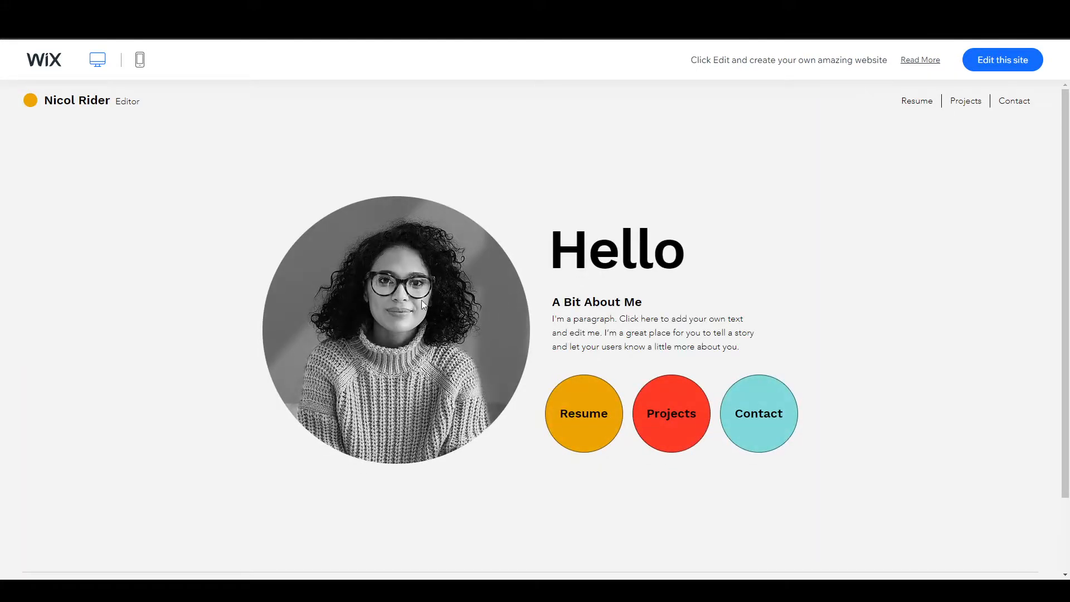
- Examine the Creative CV demo's home page and Resume page, and return to the template results
scroll(601, 302, down, 2)
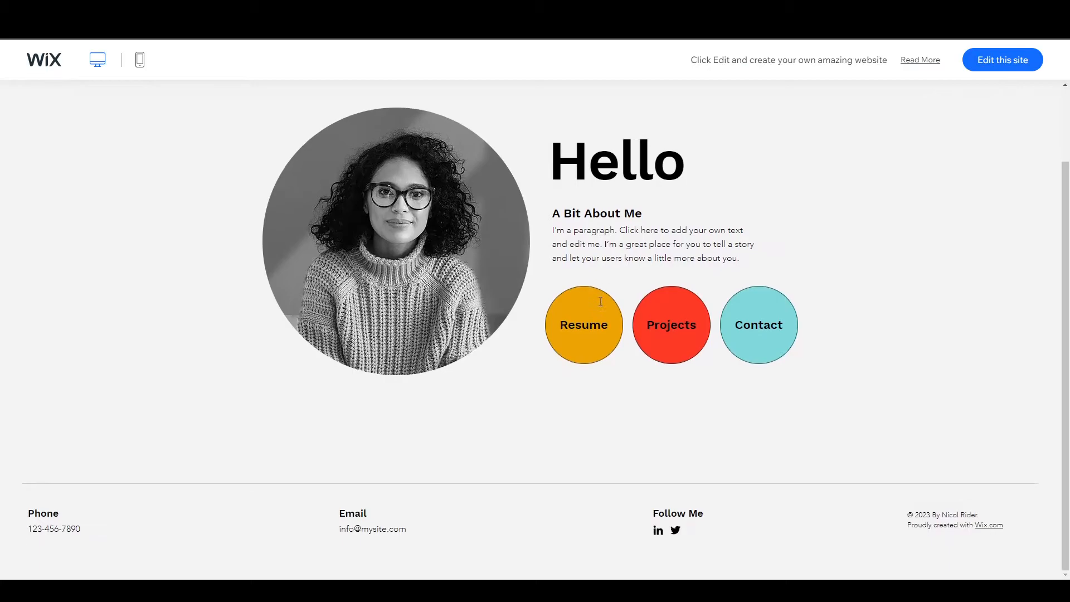
scroll(413, 367, up, 2)
scroll(406, 367, down, 2)
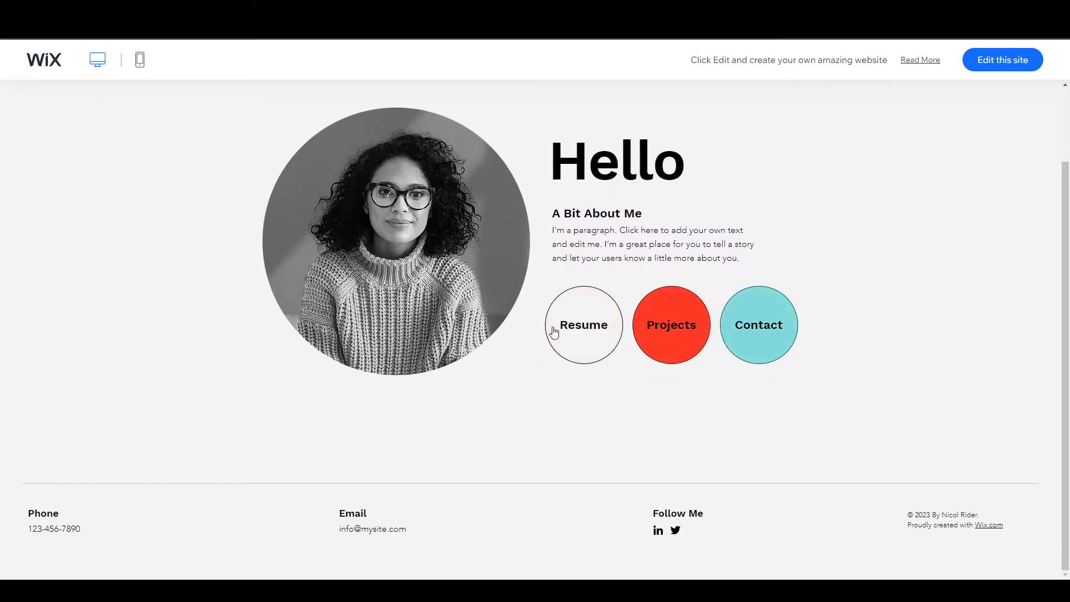
click(580, 341)
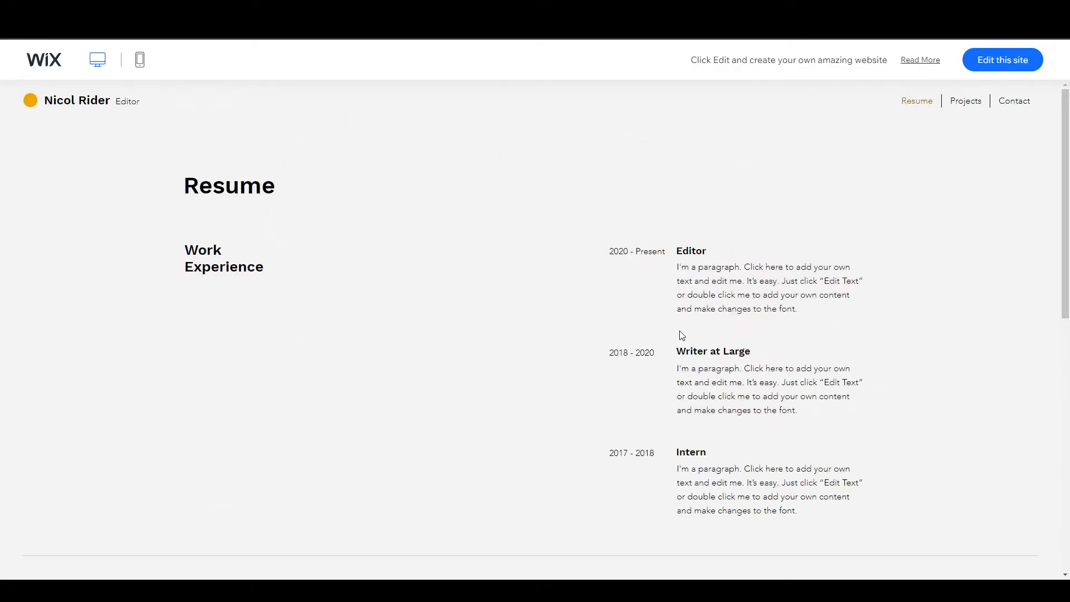
scroll(299, 312, down, 5)
scroll(296, 310, up, 6)
click(61, 10)
- View the full demo of the Business CV template, look over its home page and return to the template results
mouse_move(119, 293)
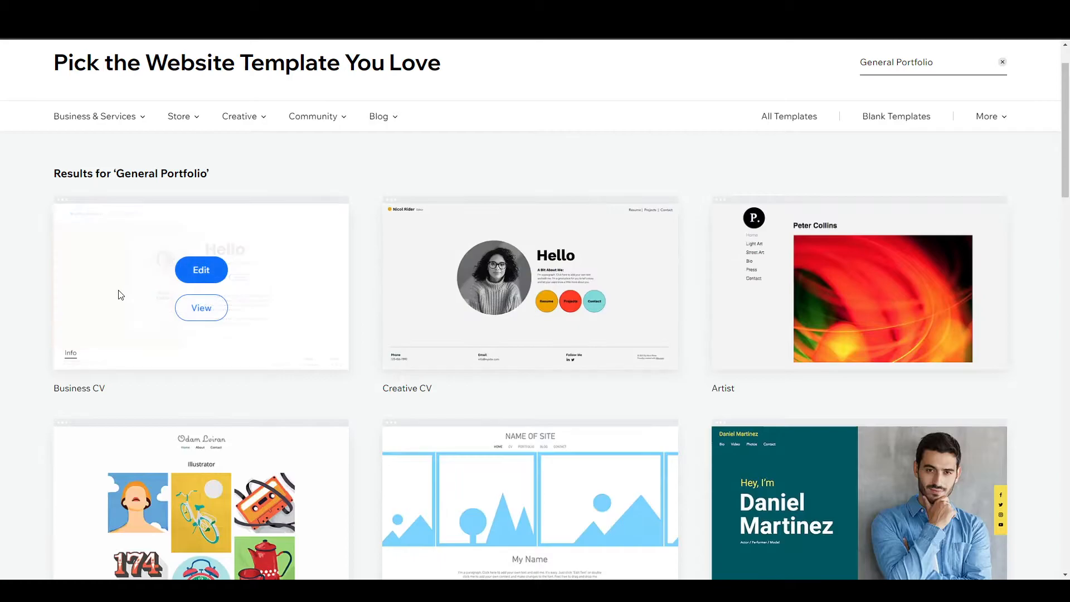
click(190, 302)
click(389, 422)
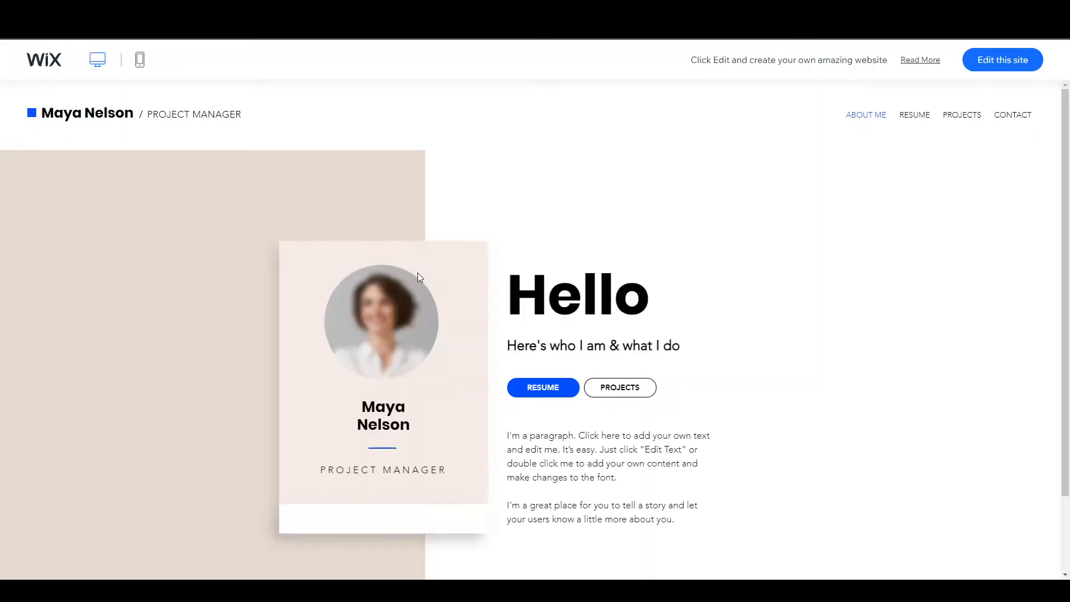
scroll(429, 346, down, 2)
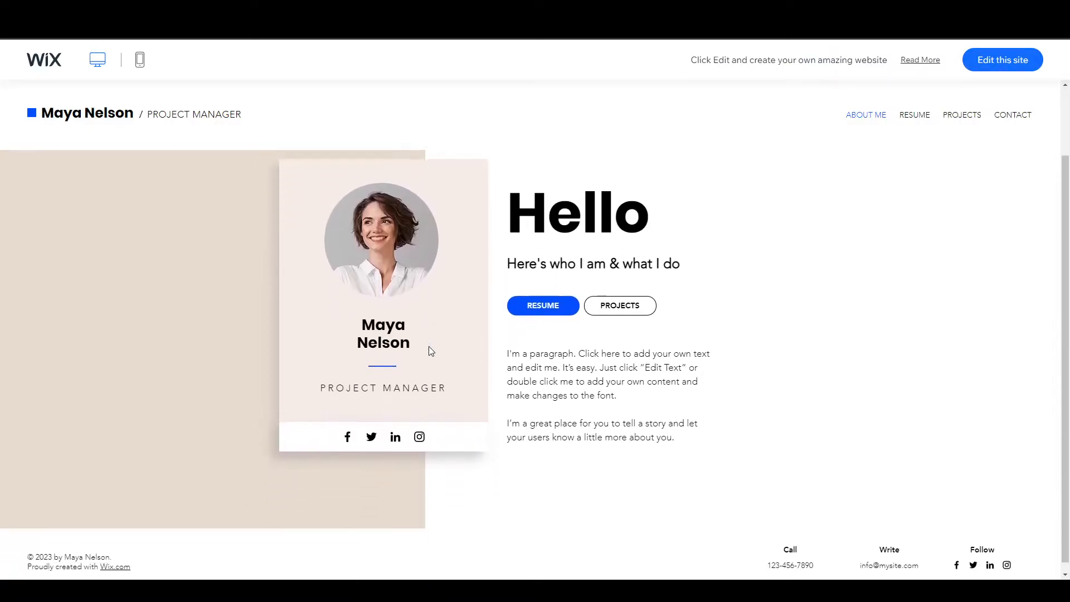
scroll(429, 346, up, 1)
scroll(430, 346, down, 1)
scroll(429, 346, up, 2)
click(251, 8)
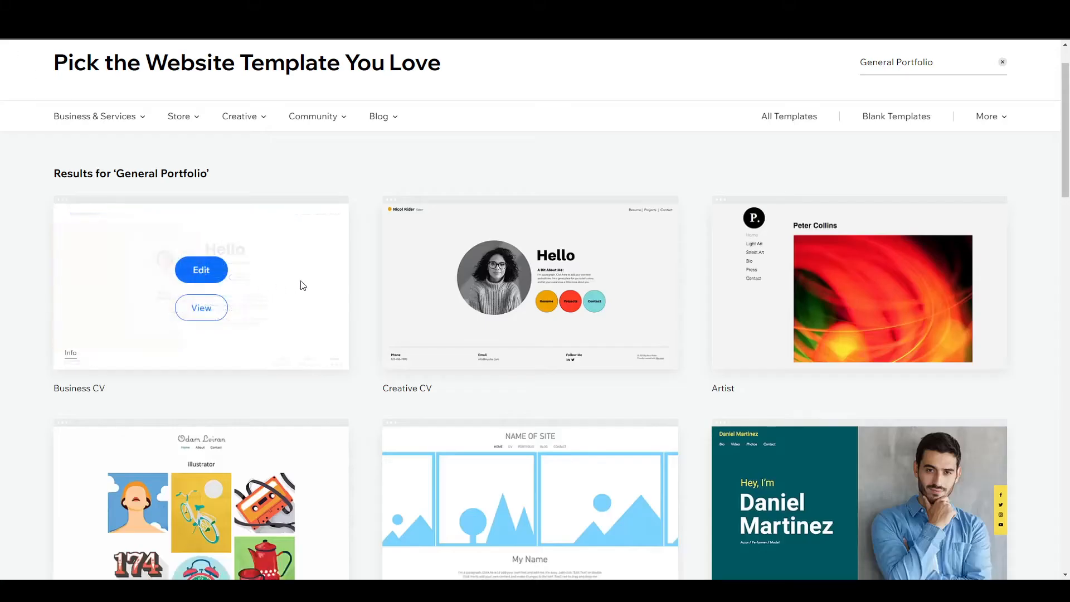
- Look through the full demo of the Acting Resume template and open that template for editing
scroll(527, 414, down, 5)
click(859, 250)
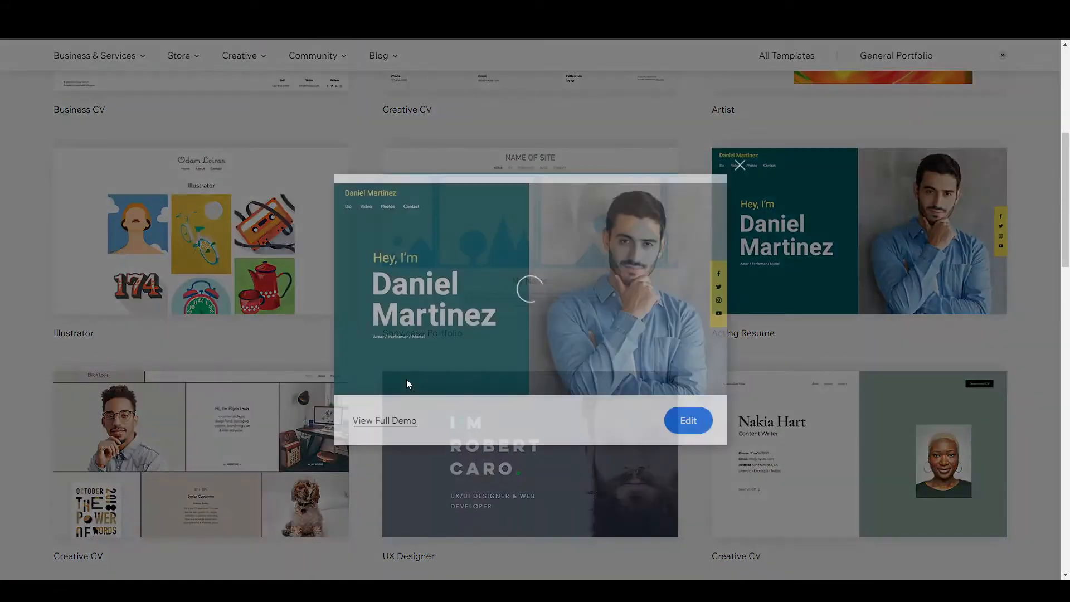
click(389, 421)
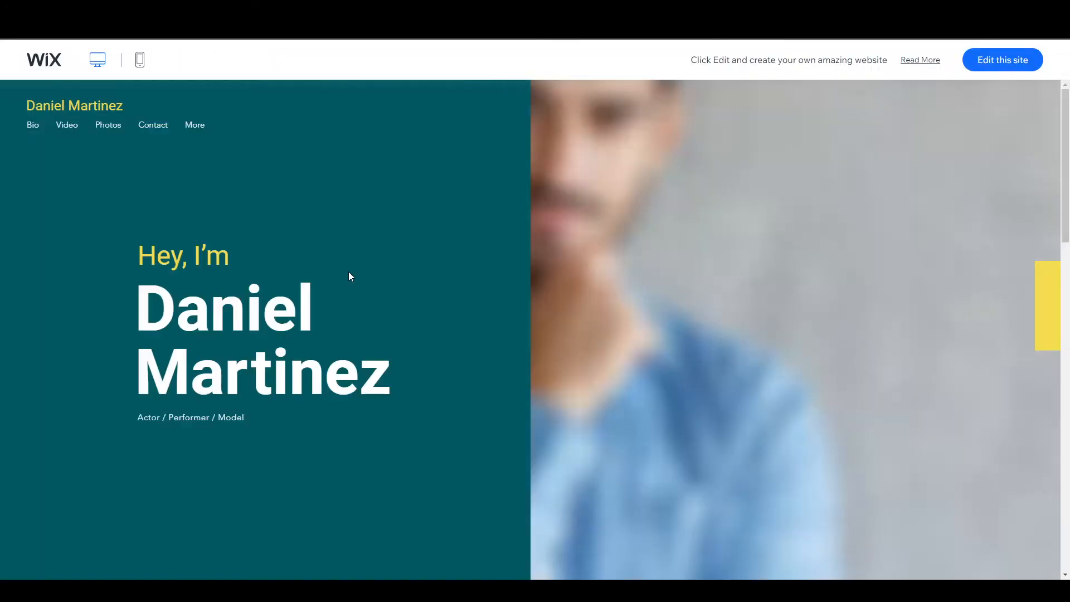
scroll(409, 266, down, 20)
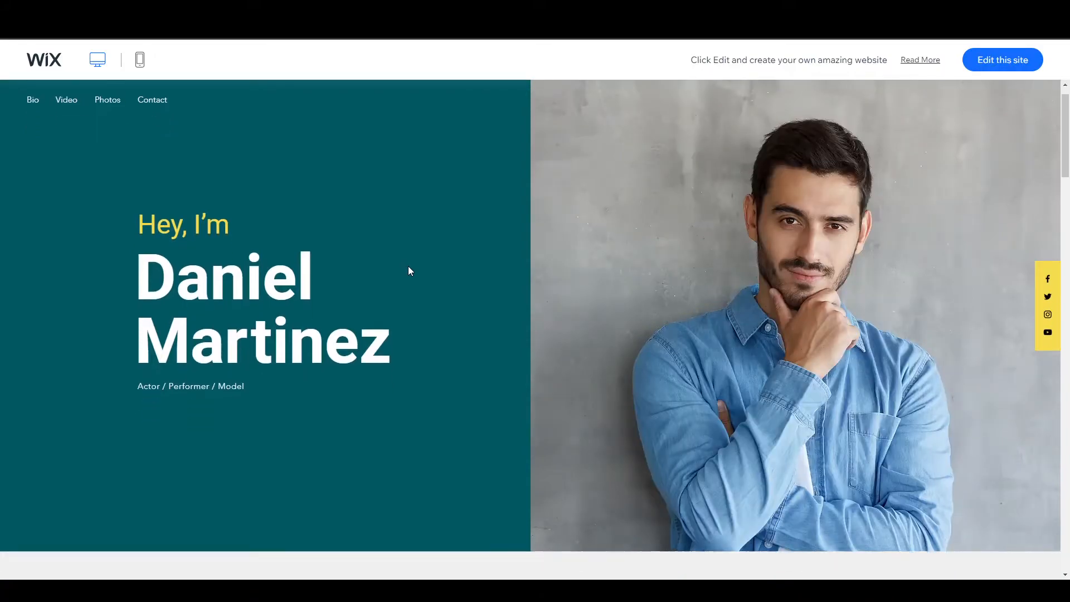
scroll(410, 272, down, 5)
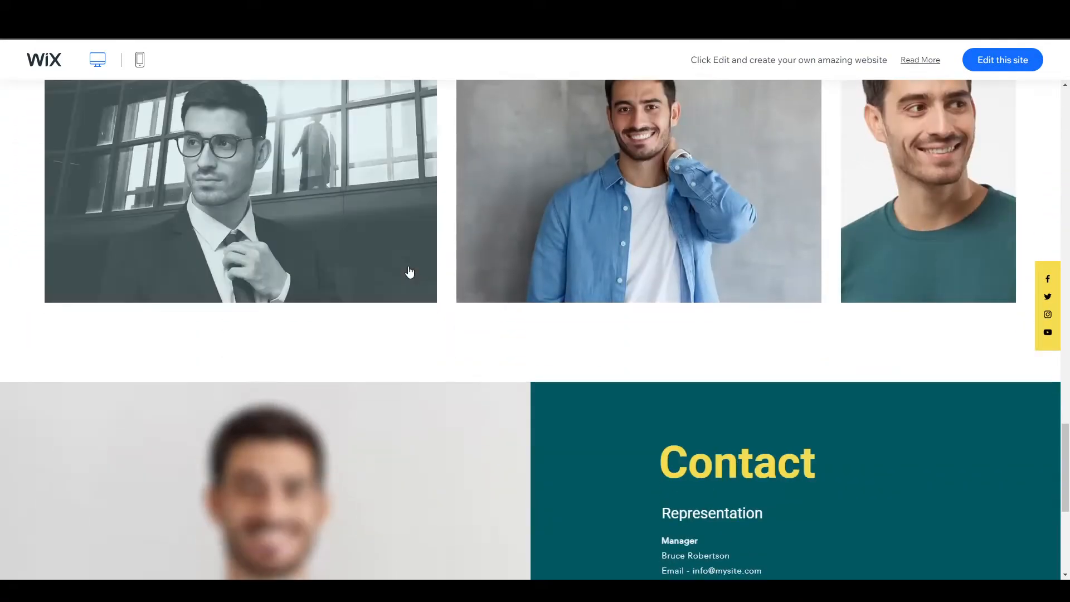
scroll(409, 272, up, 20)
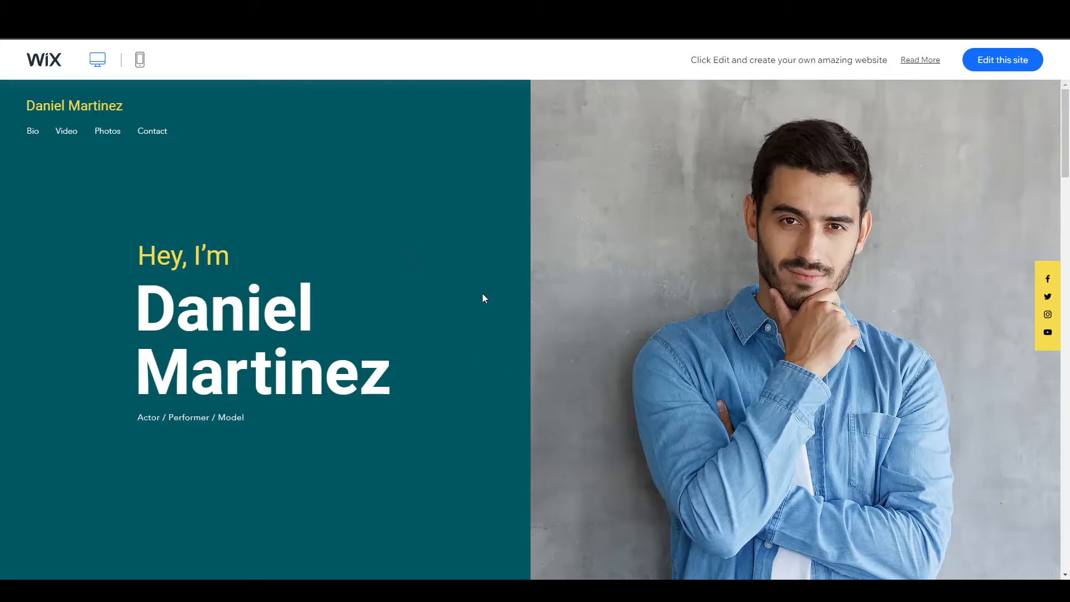
click(1000, 60)
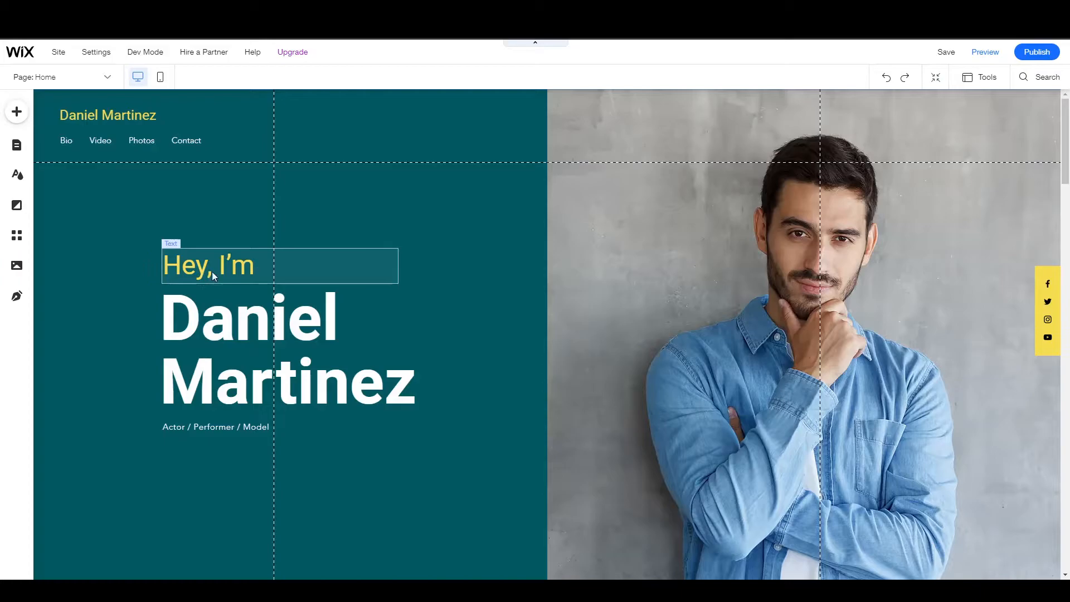
- Replace the large name heading below "Hey, I'm" with "How to WIFI"
click(267, 339)
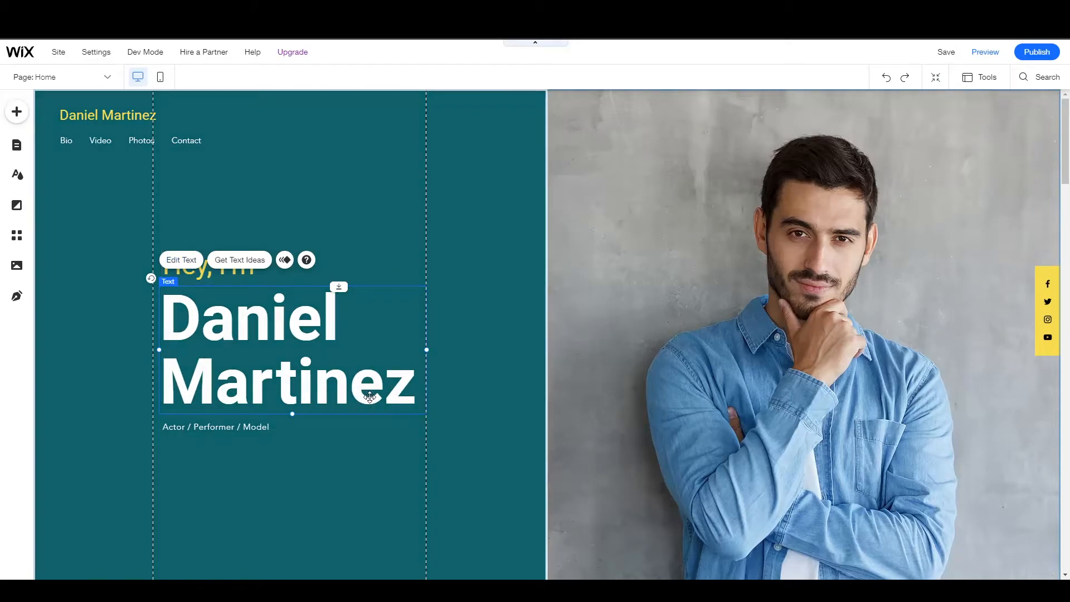
double_click(371, 396)
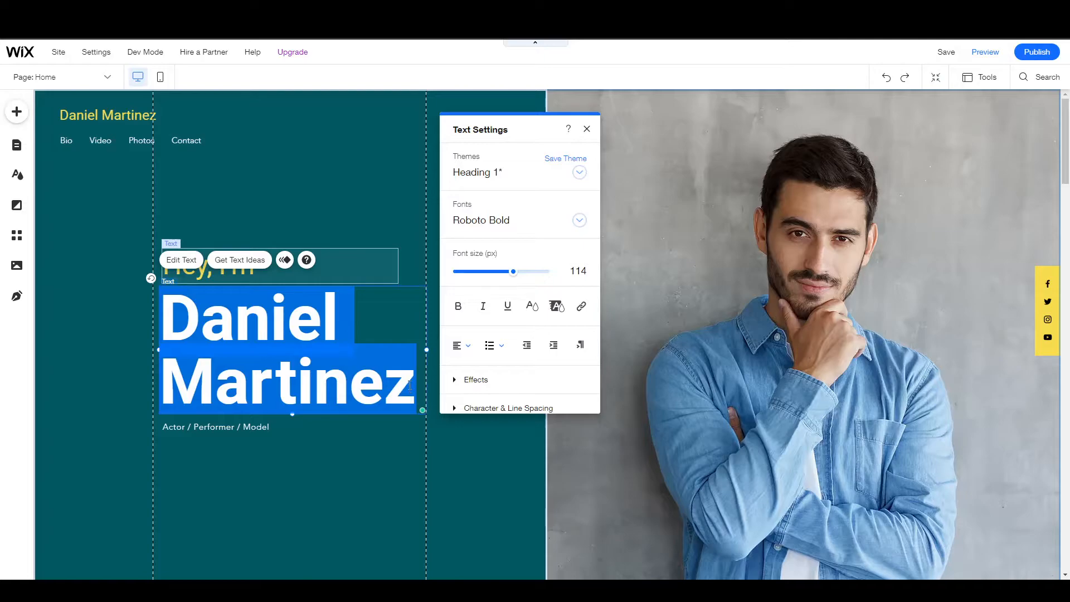
text(How to )
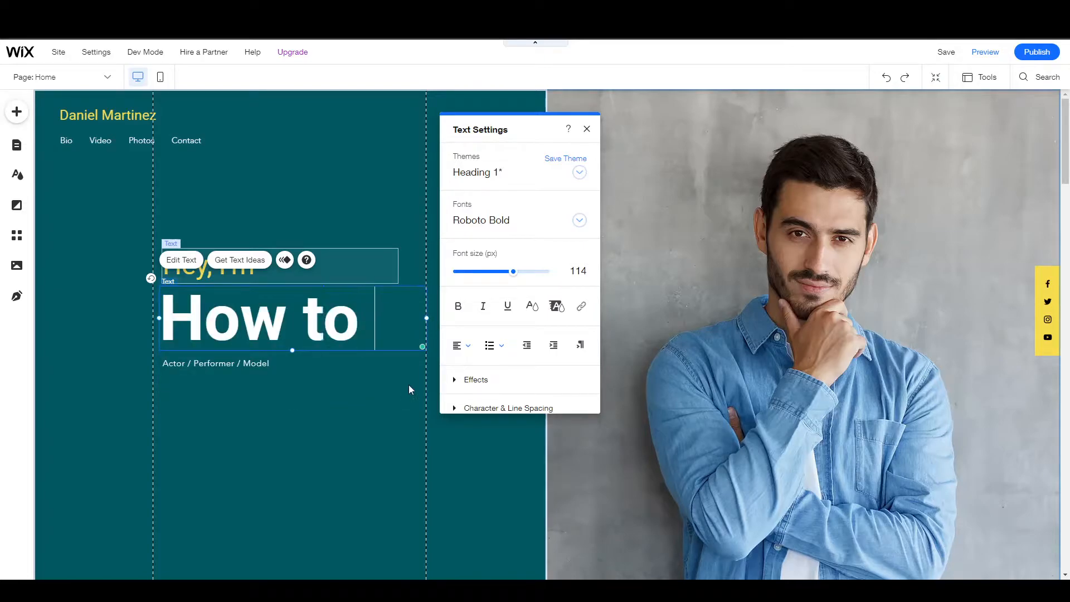
text(WIFI)
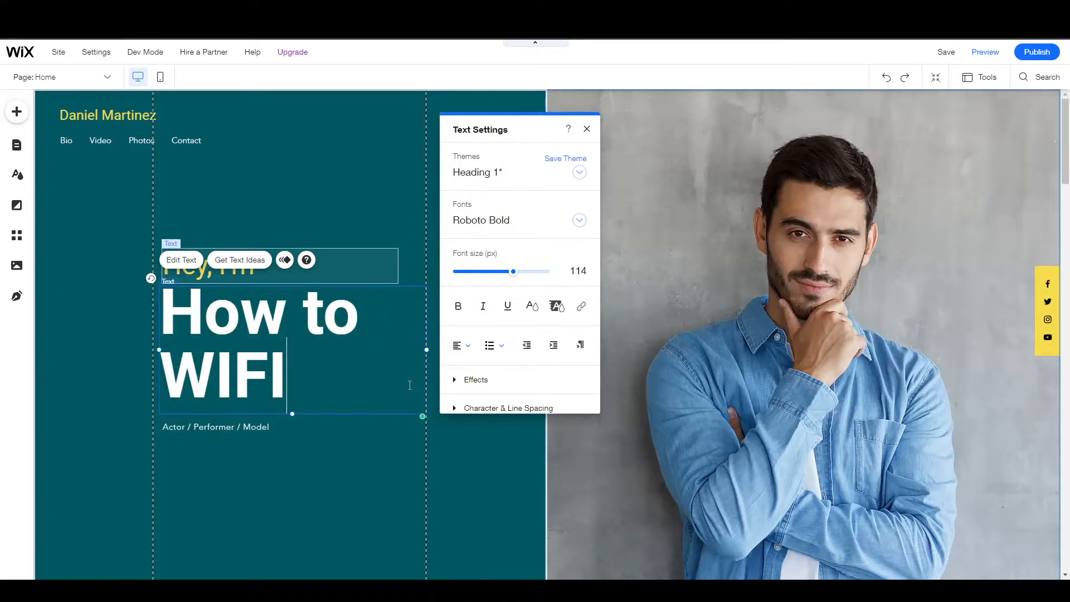
click(352, 460)
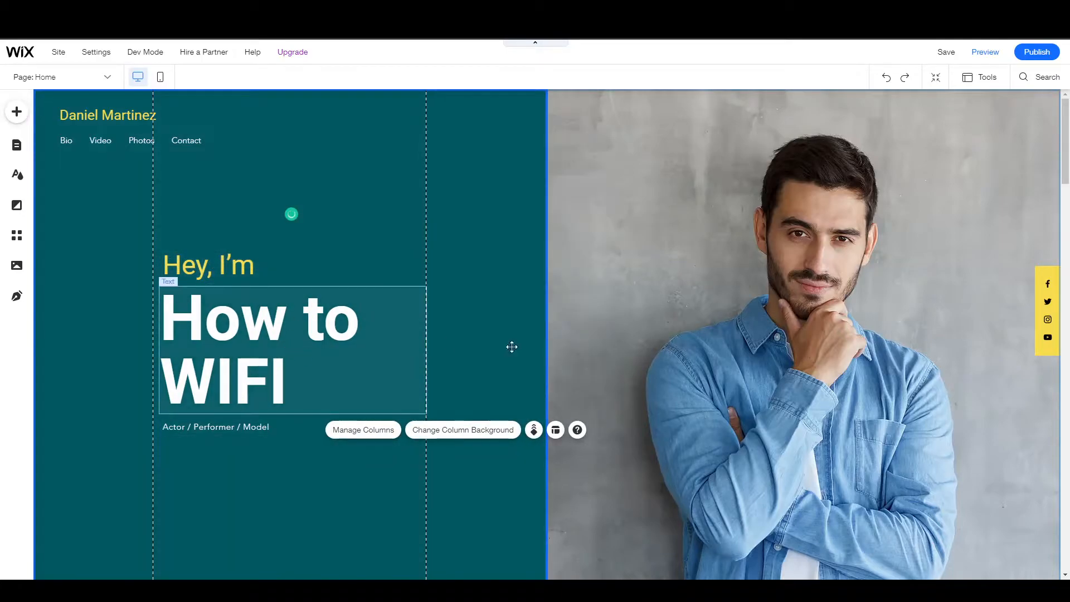
- Open the background image chooser for the column showing the man's photo
click(784, 333)
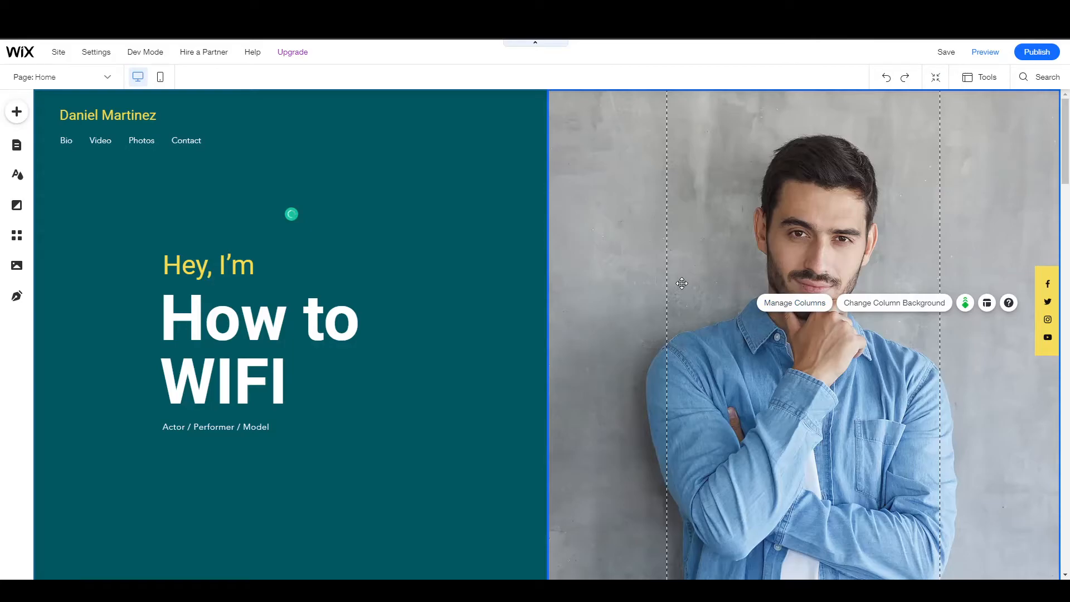
click(591, 297)
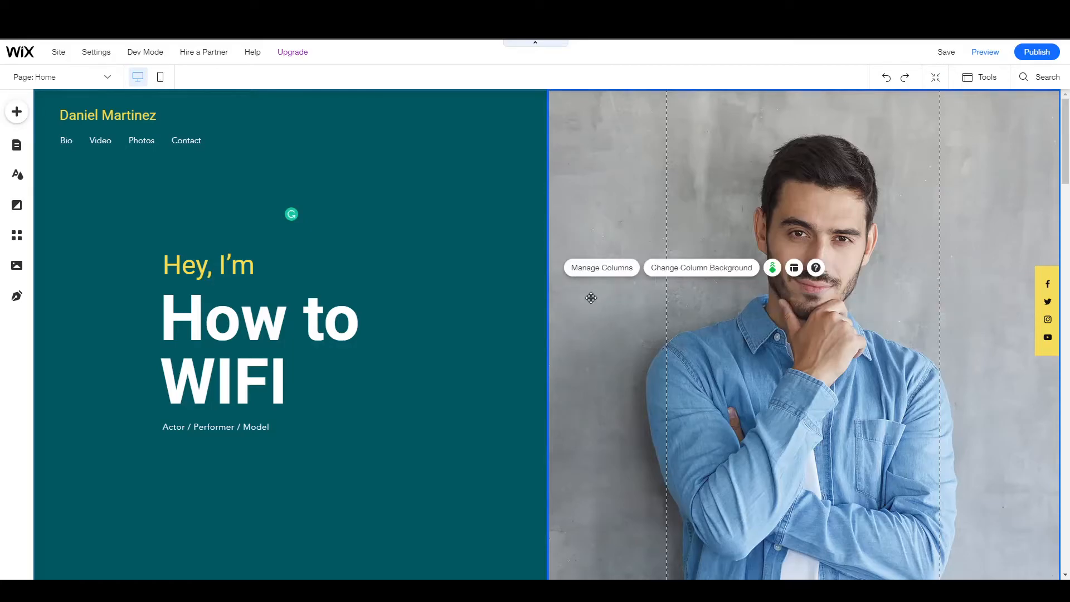
click(706, 270)
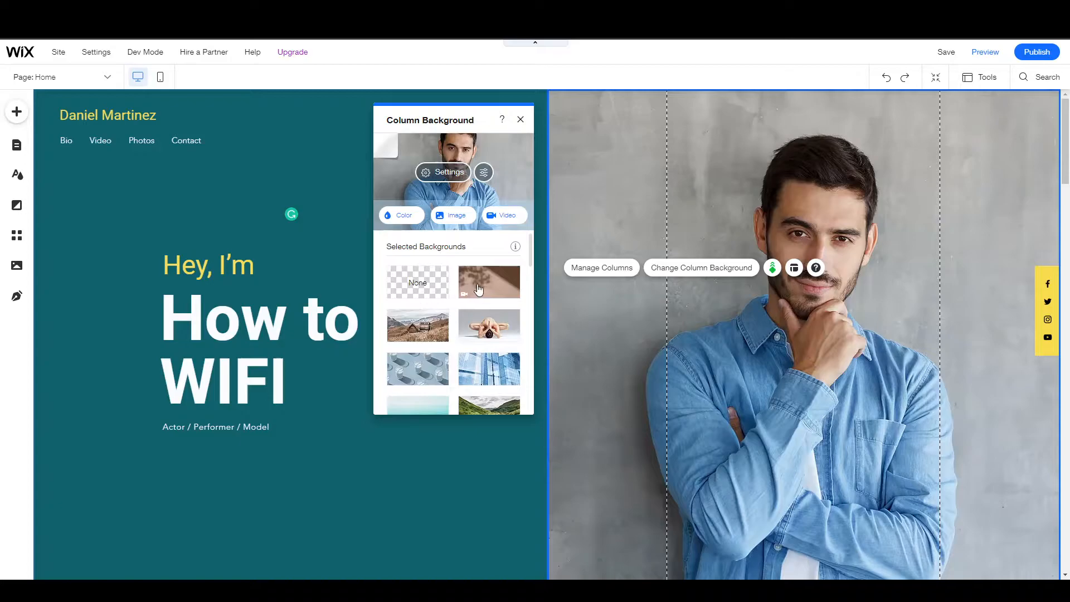
scroll(472, 358, down, 7)
scroll(472, 359, up, 7)
mouse_move(471, 360)
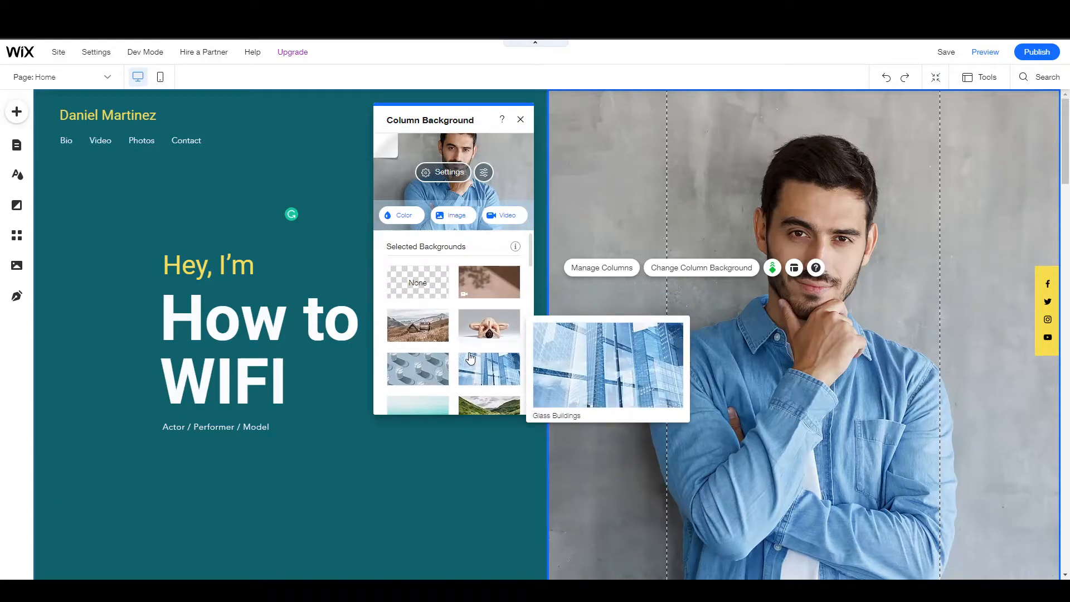
click(448, 218)
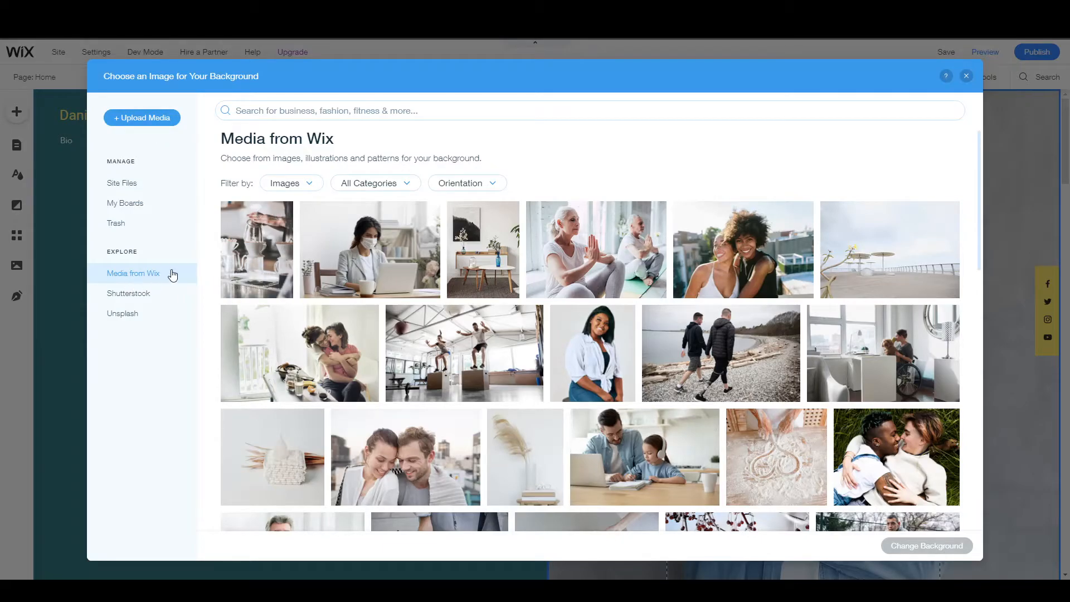
- Search the Wix media for "male" and set the Professional Male suit portrait as the column's background
scroll(479, 352, down, 8)
scroll(479, 352, down, 5)
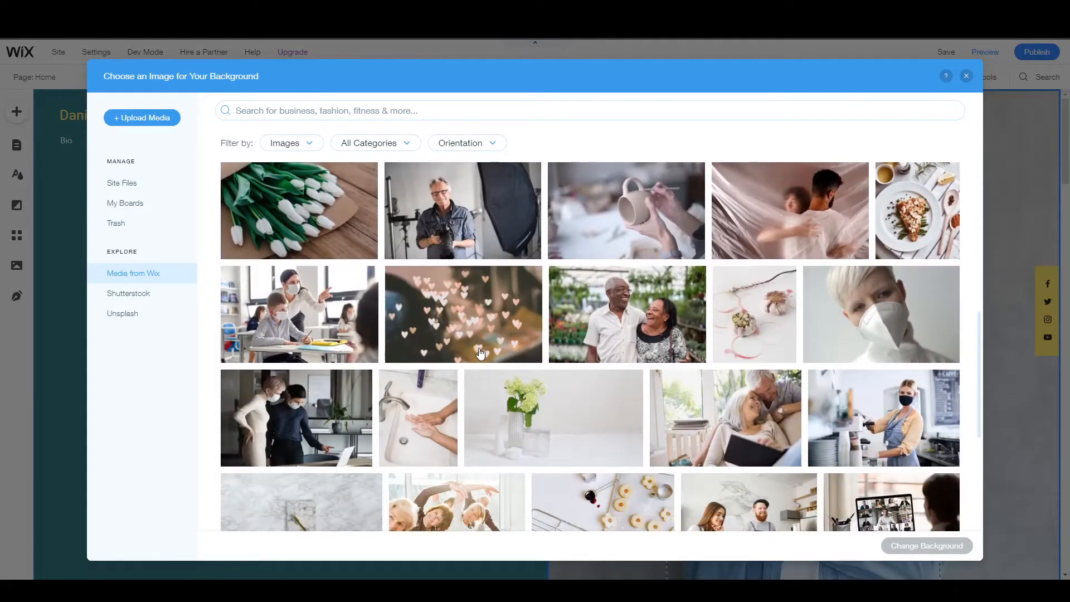
scroll(334, 223, up, 9)
click(294, 111)
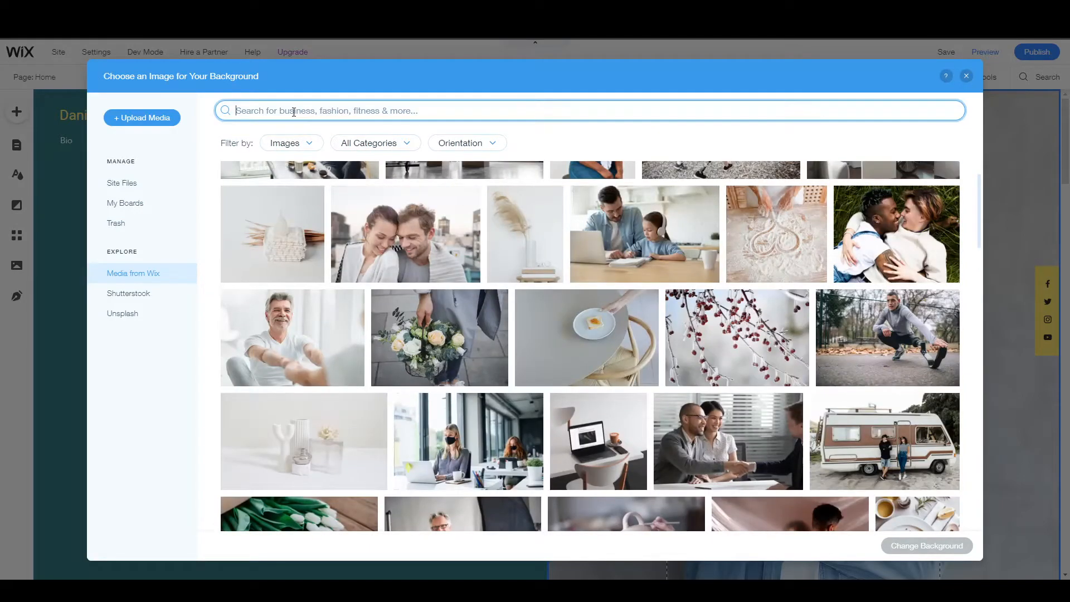
text(male)
key(Return)
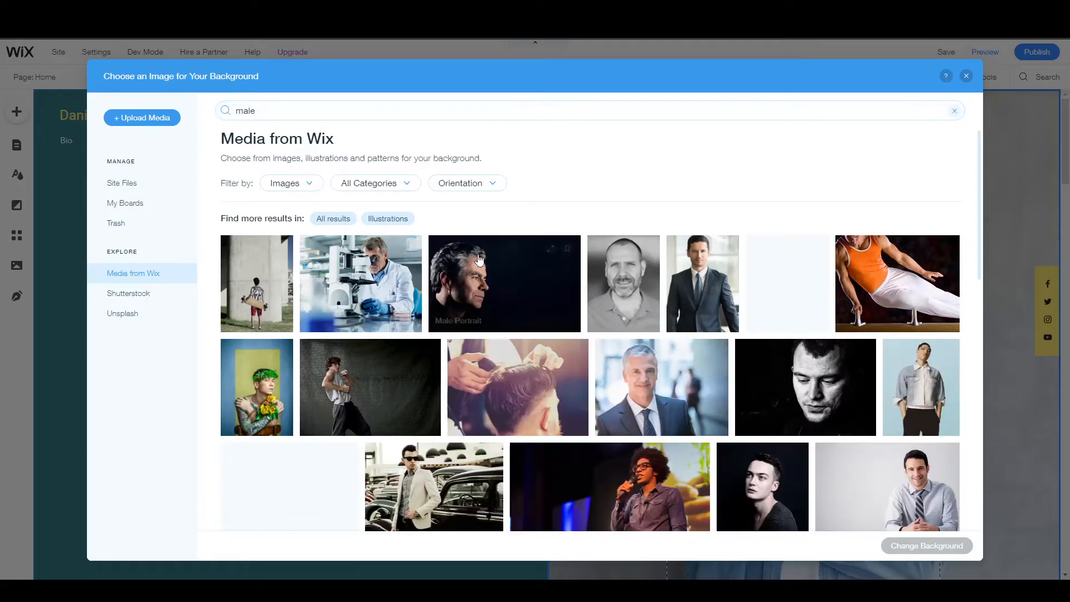
click(702, 284)
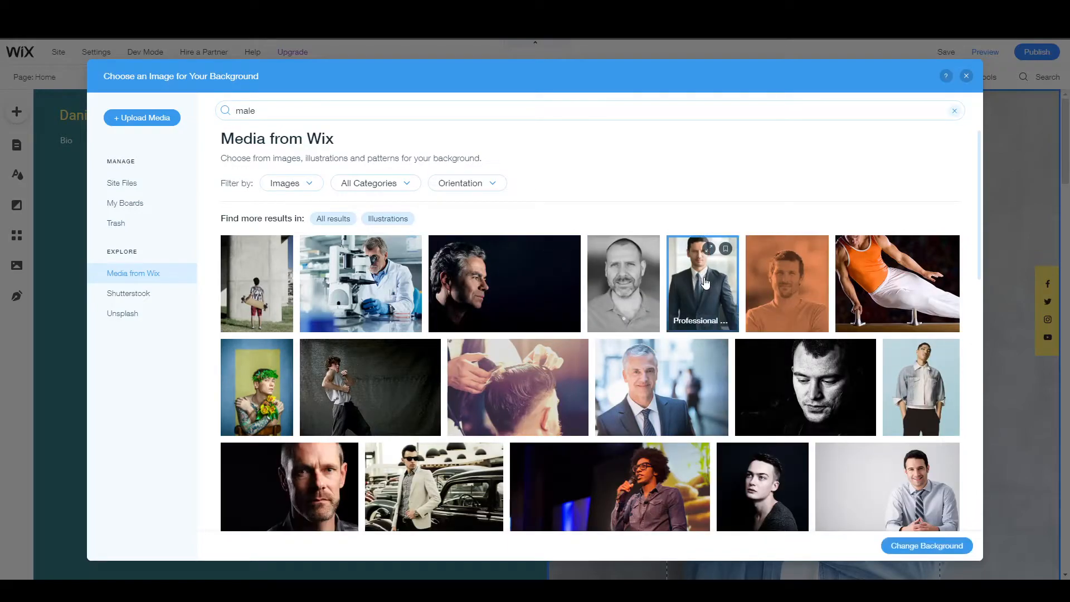
click(916, 546)
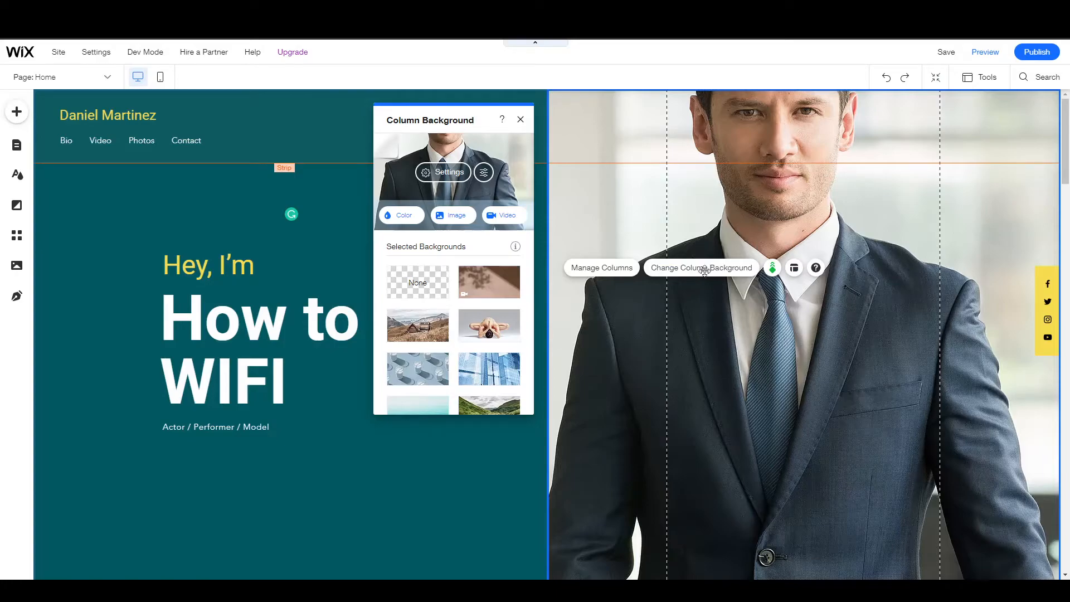
- Try the Tile scaling on the column's background image, then return it to Scale to Fill
mouse_move(633, 363)
mouse_down()
mouse_move(629, 394)
mouse_move(630, 373)
mouse_up()
key(ctrl+z)
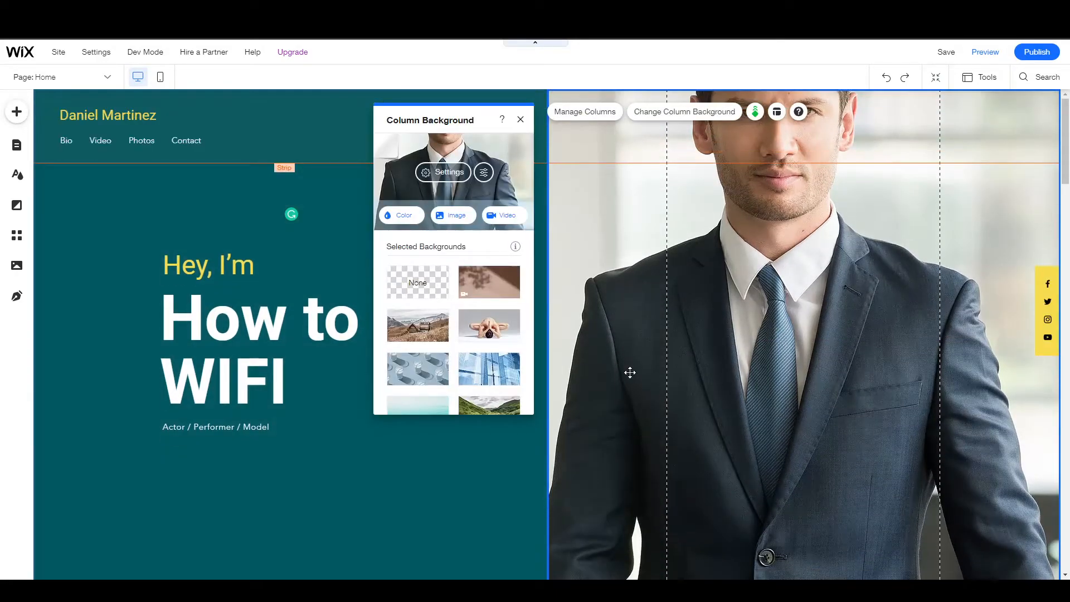
click(450, 174)
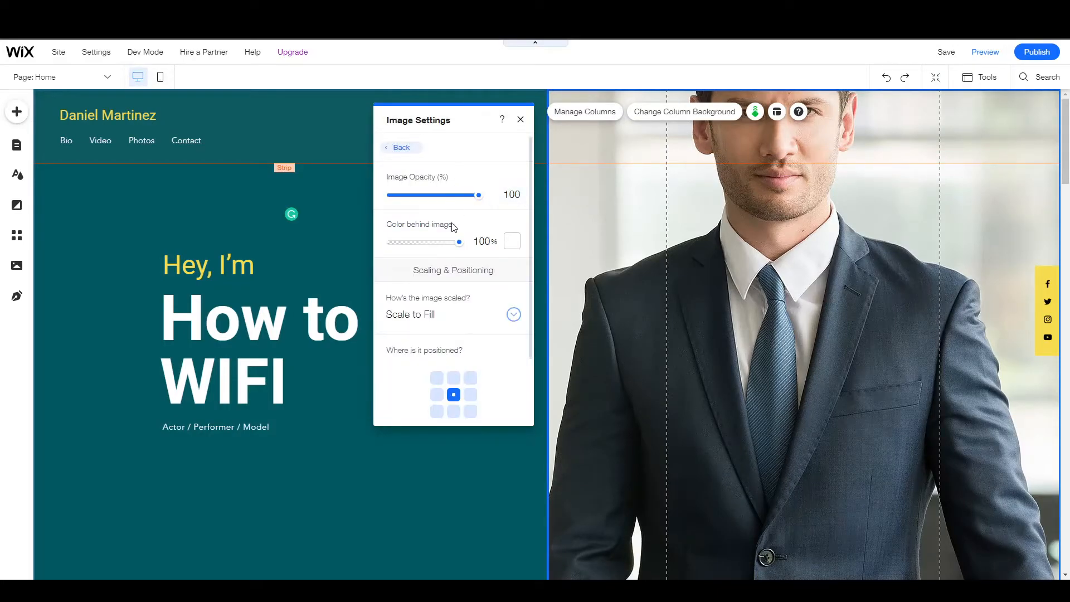
click(513, 314)
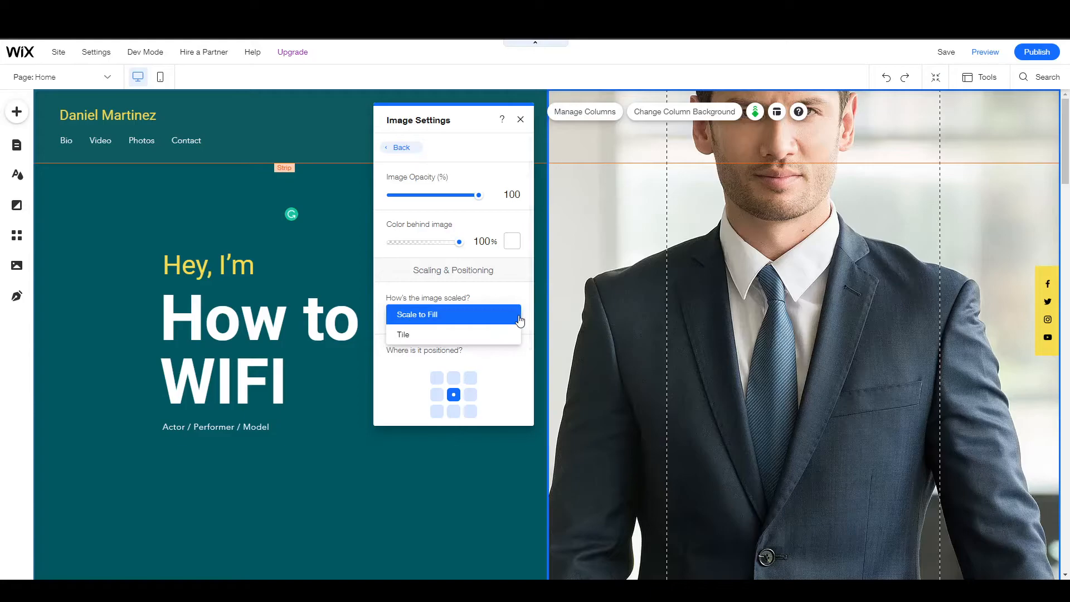
click(467, 333)
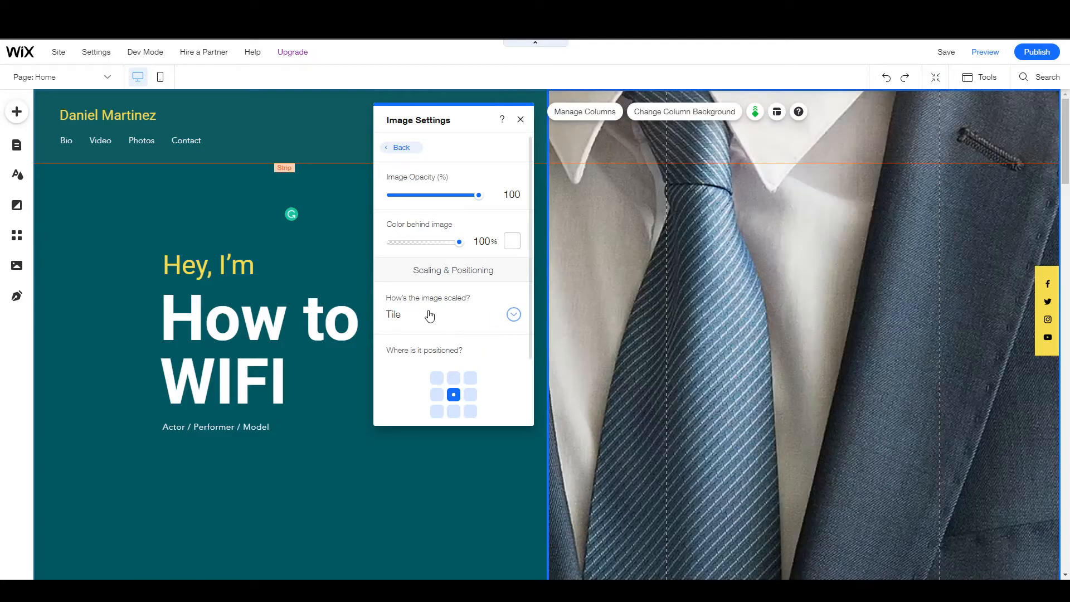
scroll(429, 315, down, 2)
scroll(429, 315, up, 2)
click(503, 316)
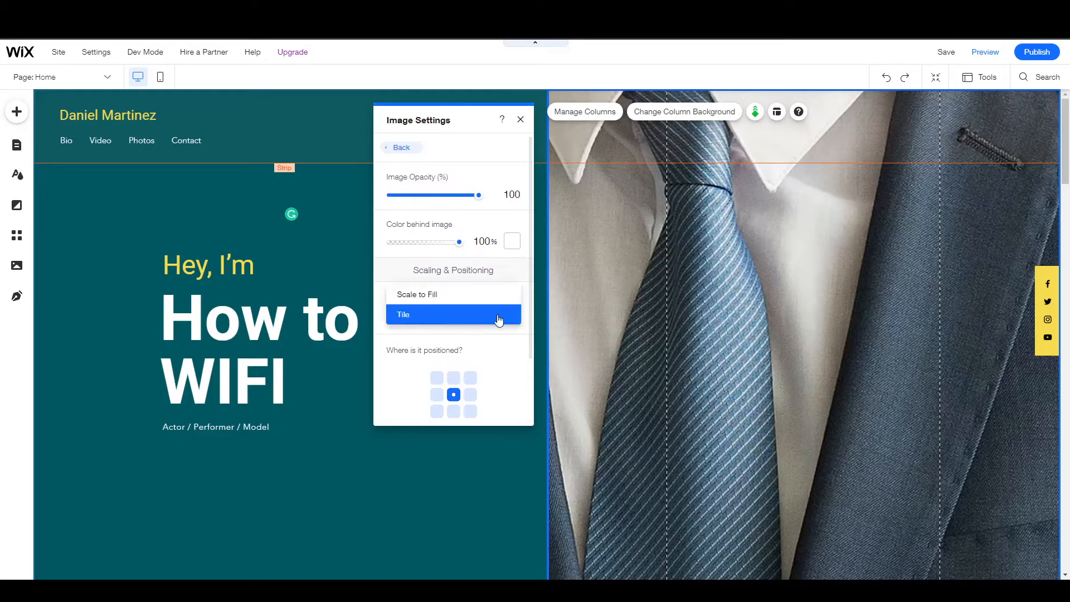
click(455, 294)
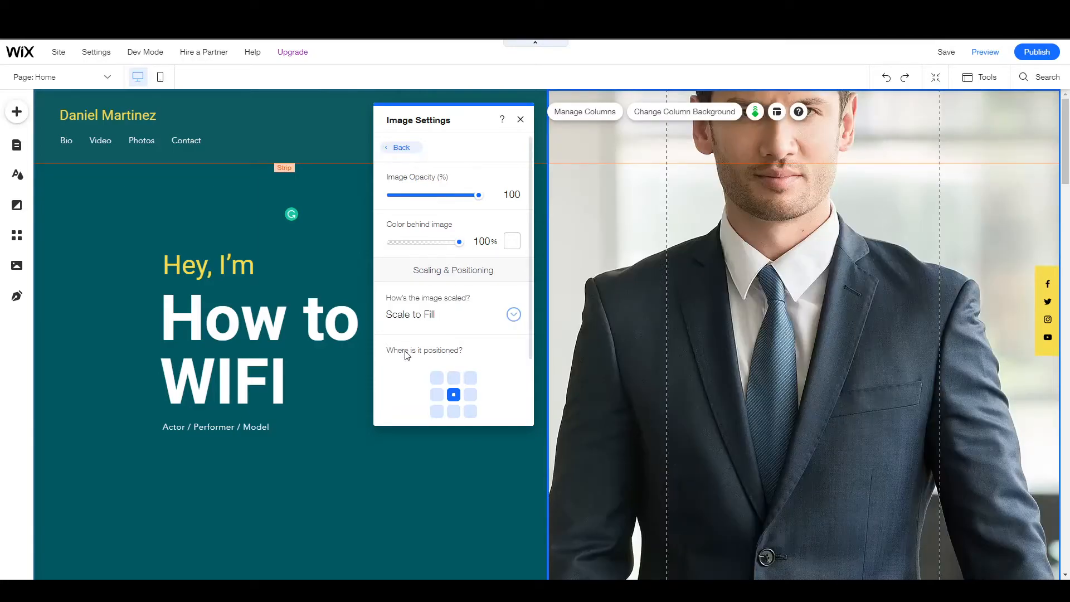
- Position the column's background image at top centre, review its remaining image settings and close the background settings
scroll(406, 355, down, 1)
click(454, 356)
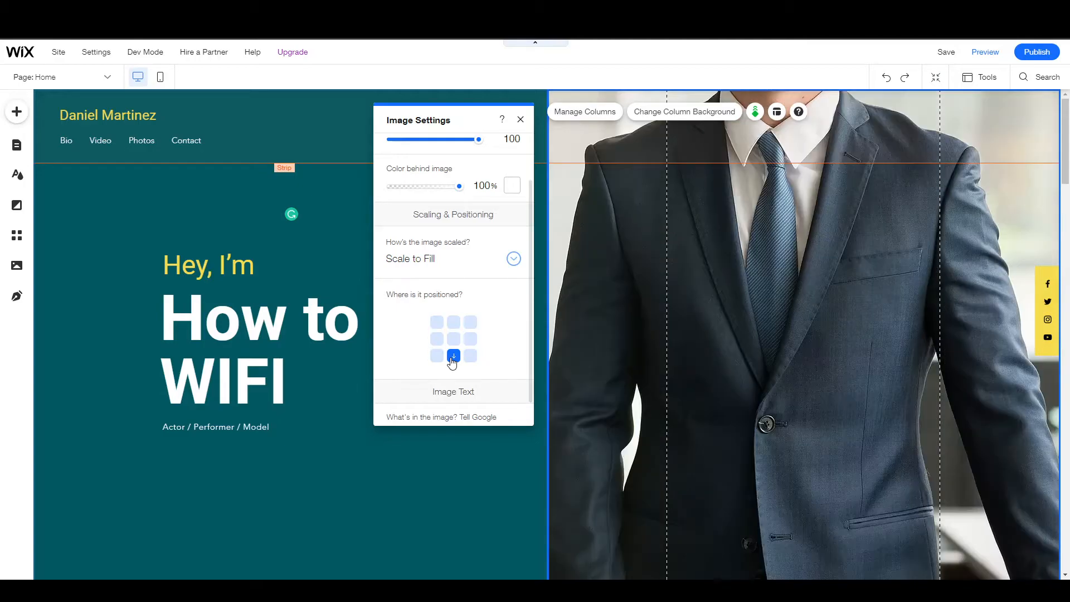
click(455, 323)
scroll(710, 387, down, 4)
scroll(708, 383, up, 4)
scroll(443, 345, down, 1)
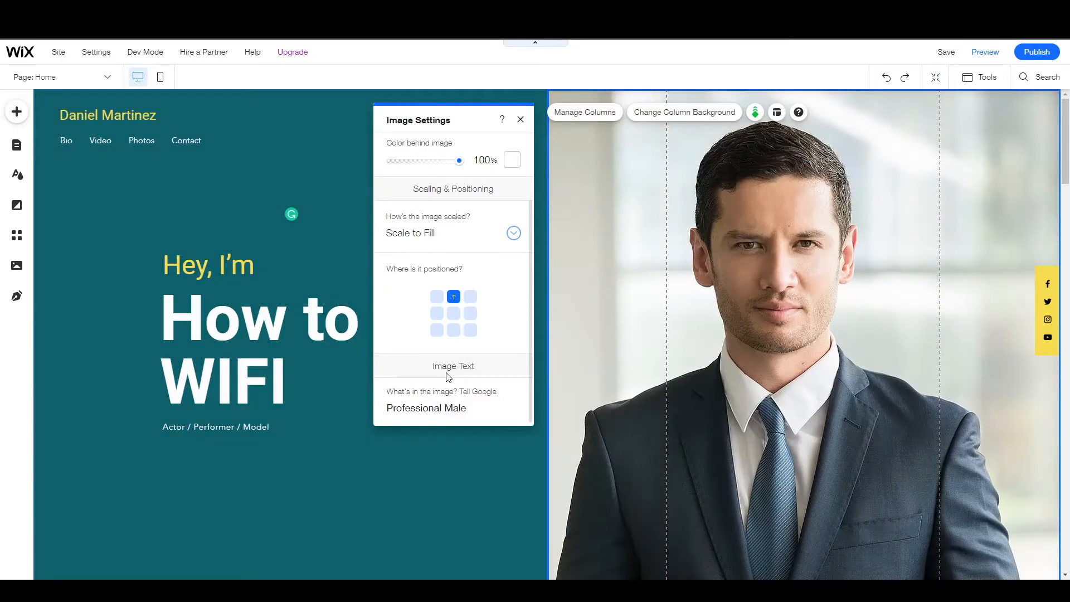
scroll(450, 362, up, 3)
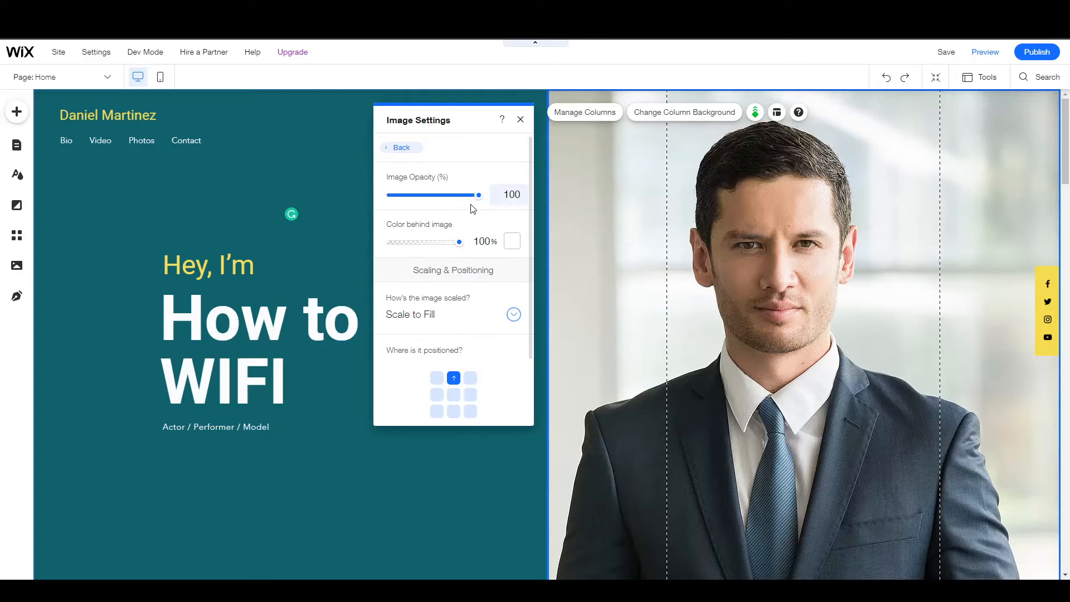
click(401, 147)
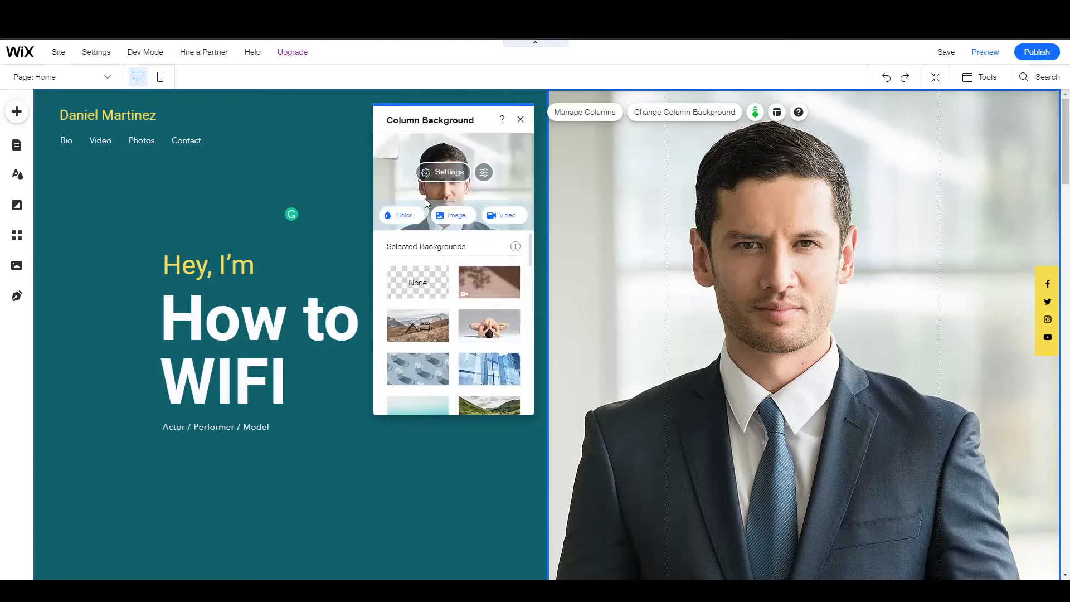
click(519, 122)
- Change the text of the site-title button above the navigation menu to "How to WIFI"
scroll(434, 353, down, 1)
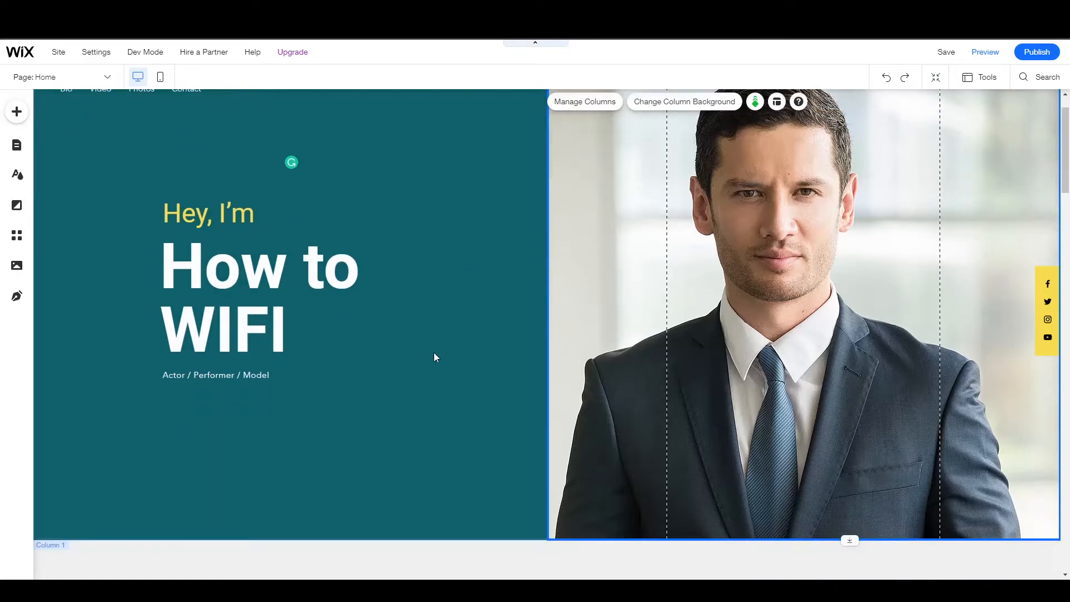
scroll(433, 357, up, 1)
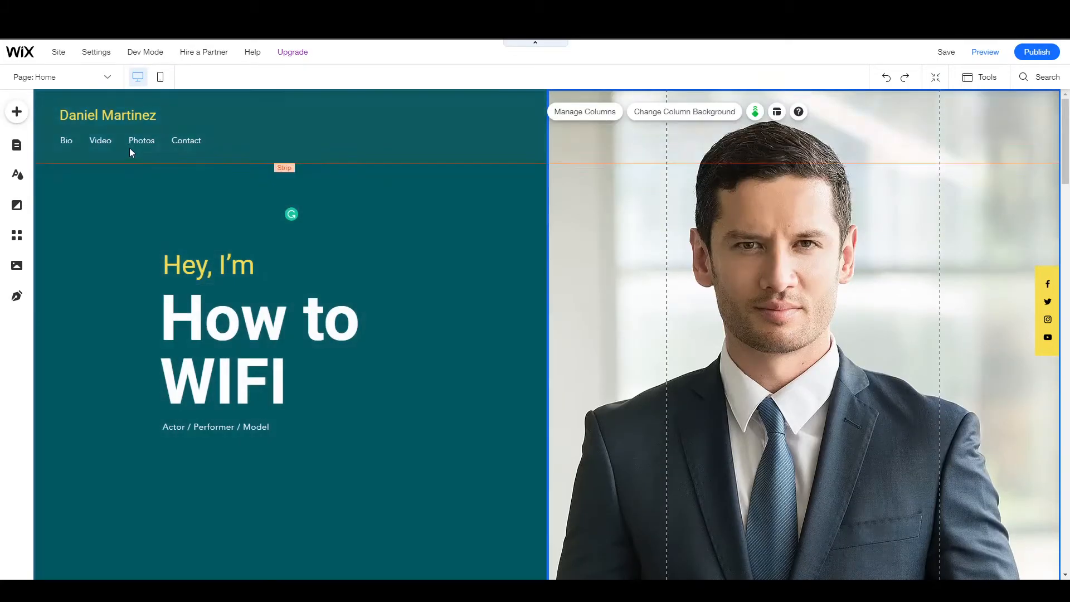
click(90, 118)
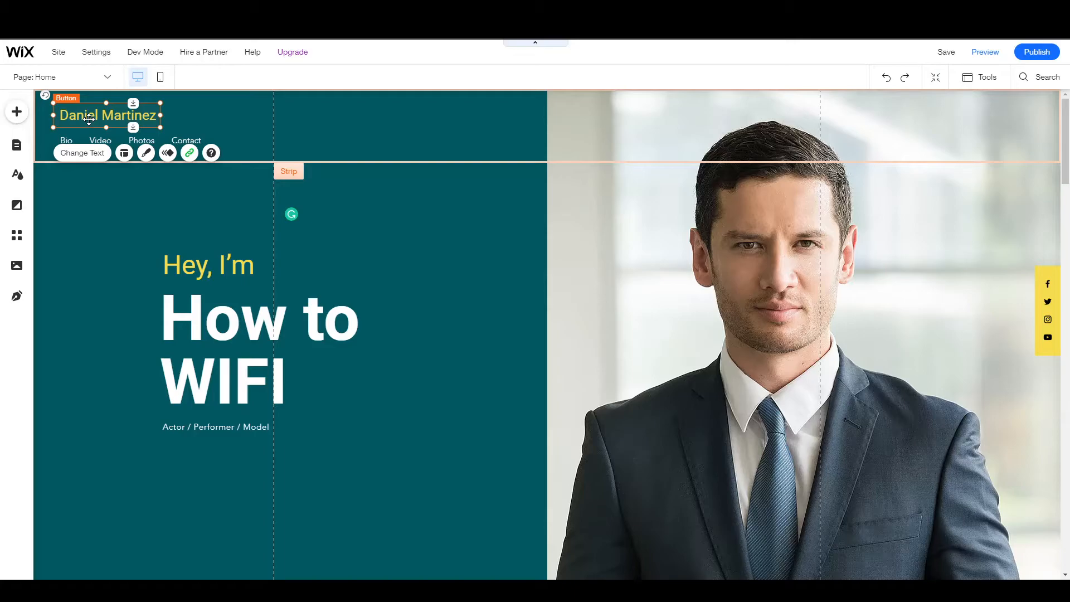
click(66, 158)
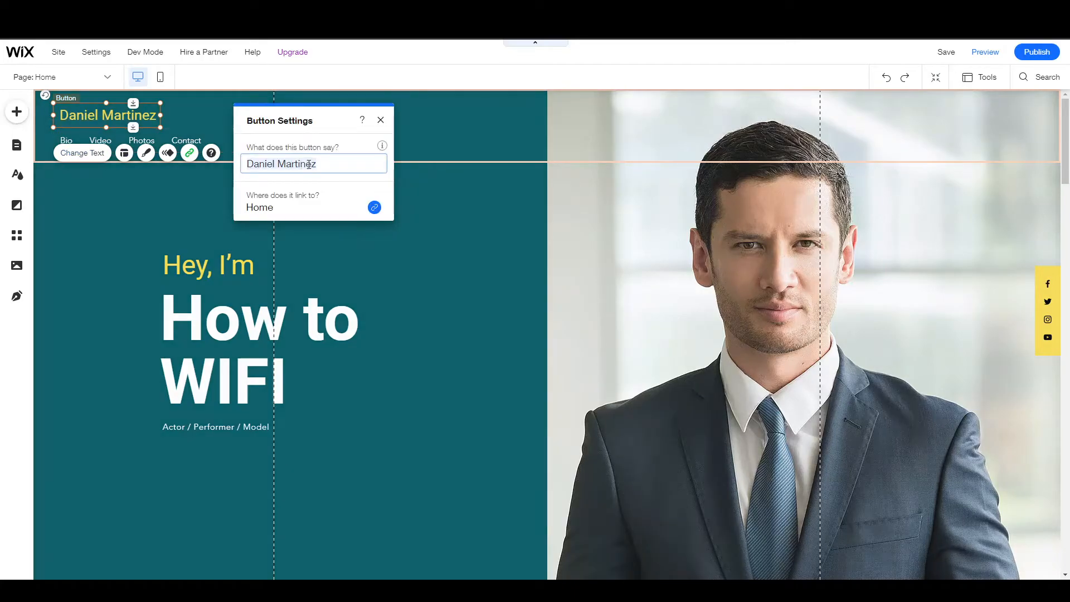
click(322, 163)
key(ctrl+a)
text(H)
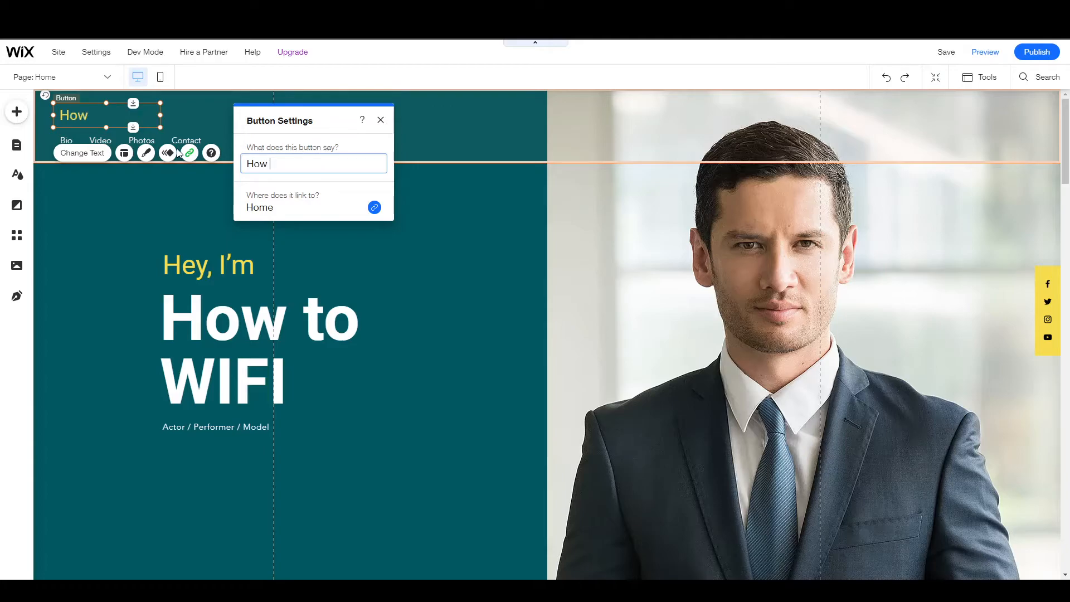
text(ow to WIFI)
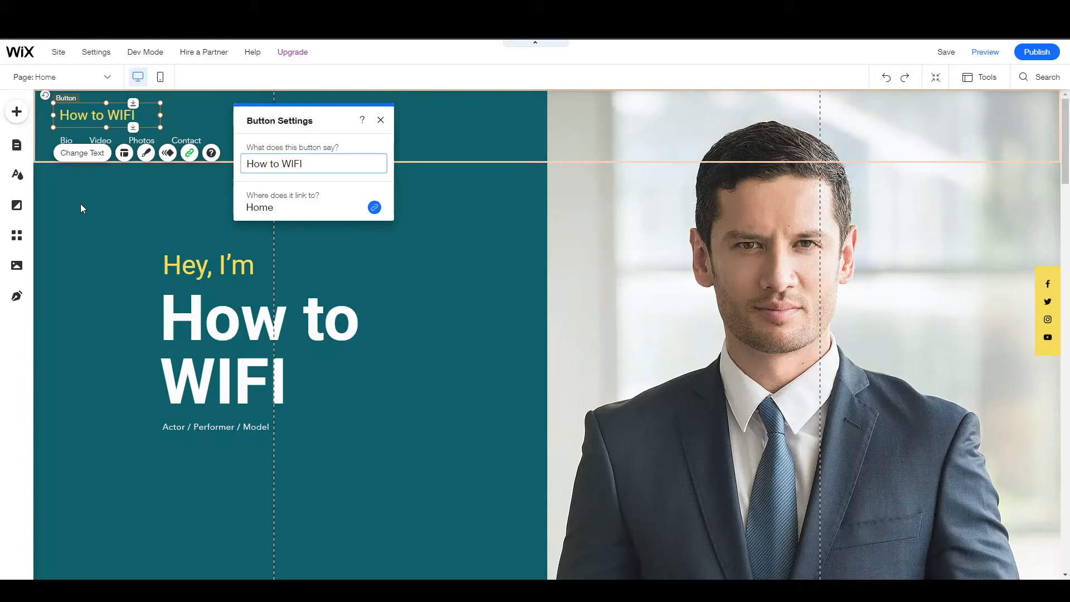
click(79, 203)
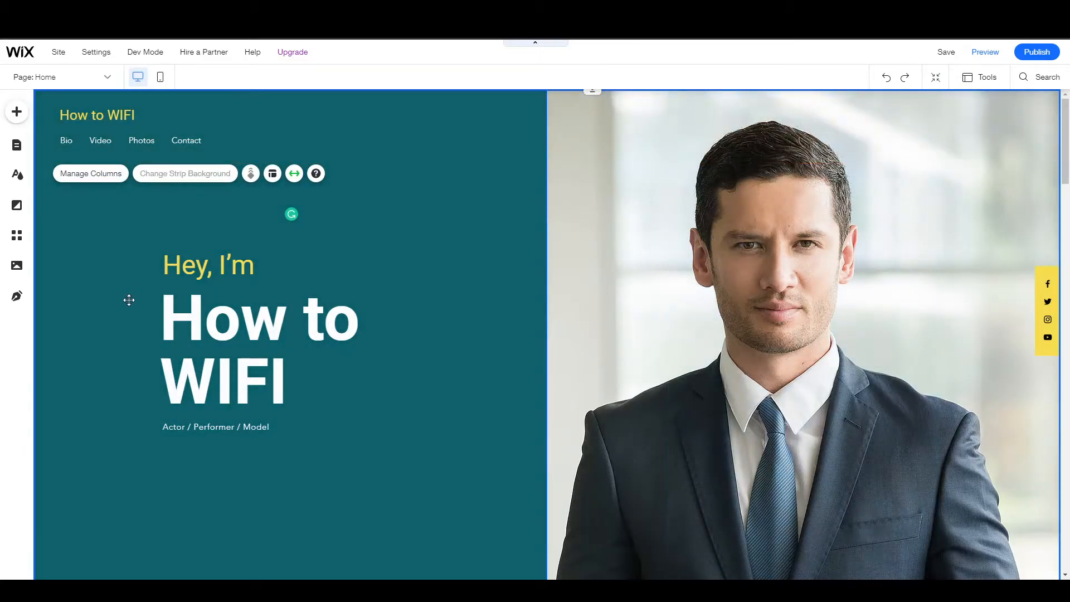
- Look over the page's sections and, from the top edge of the Photos strip, browse the categories of elements that can be added
scroll(482, 303, down, 15)
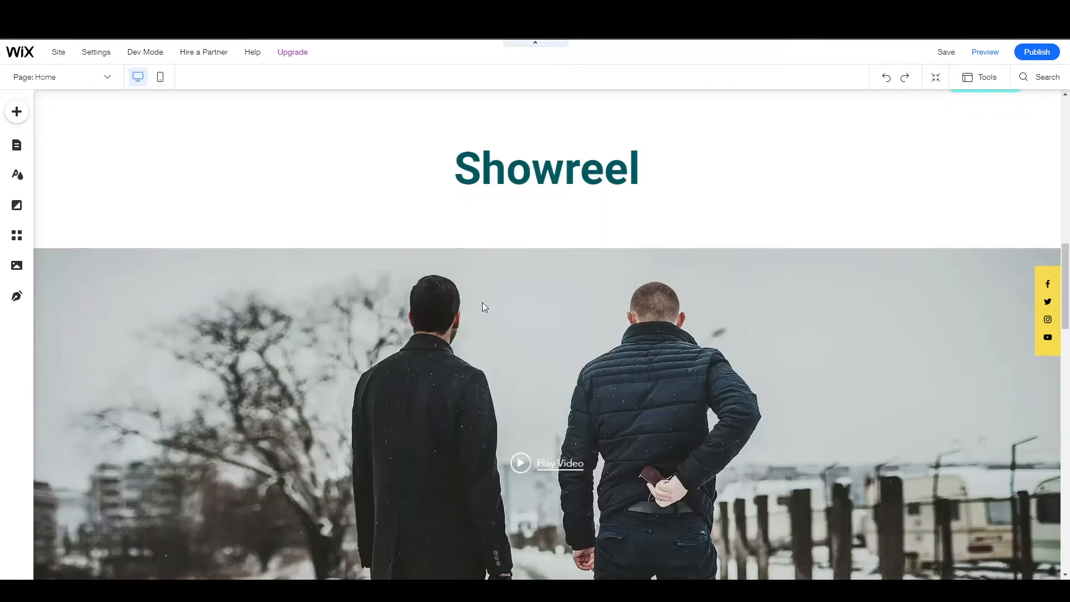
scroll(483, 302, down, 15)
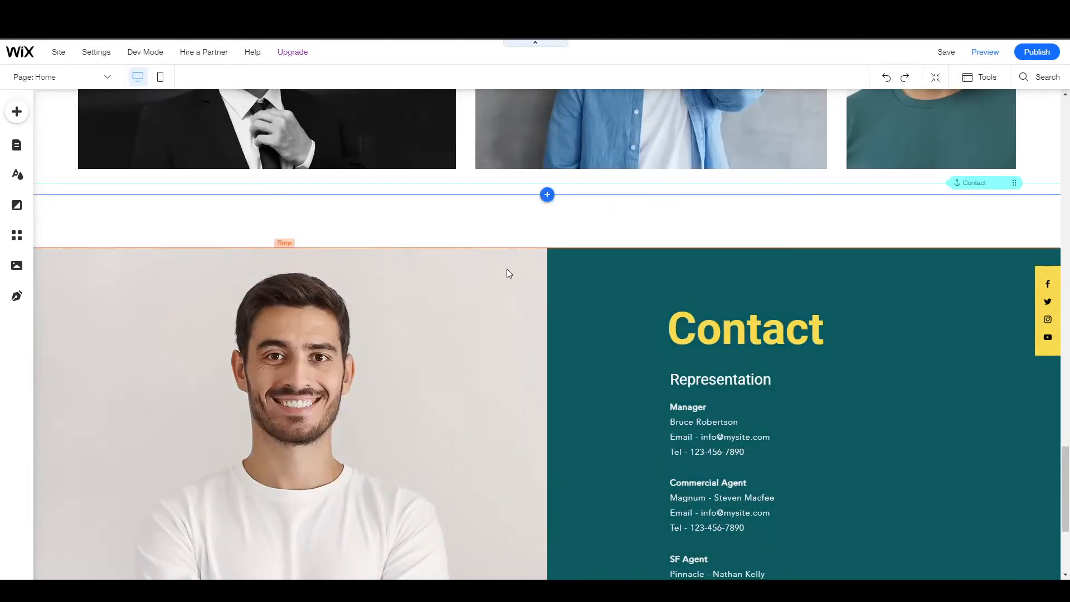
scroll(506, 269, up, 10)
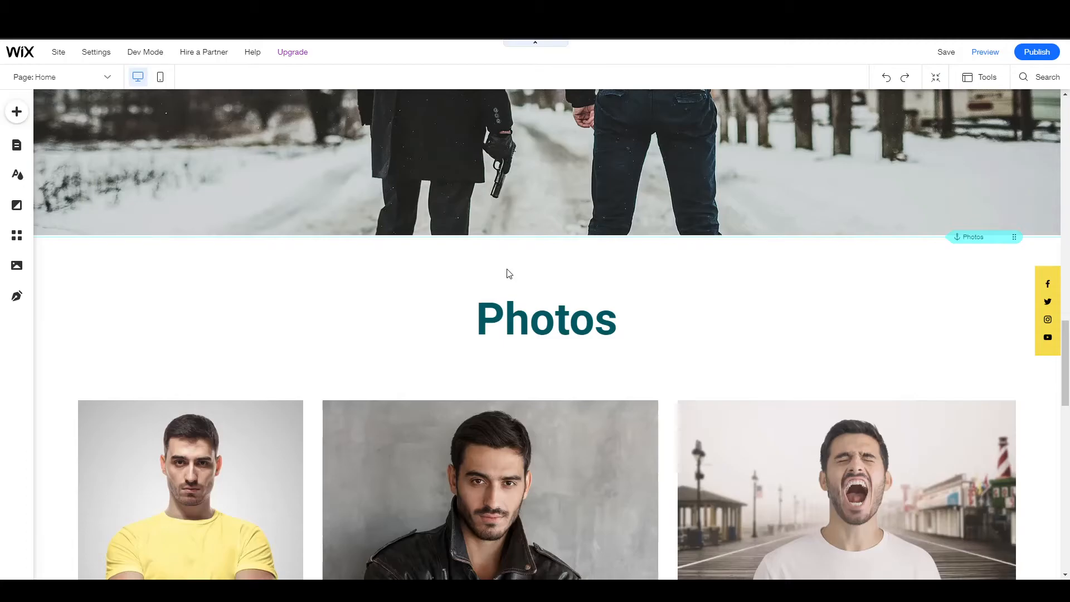
click(494, 267)
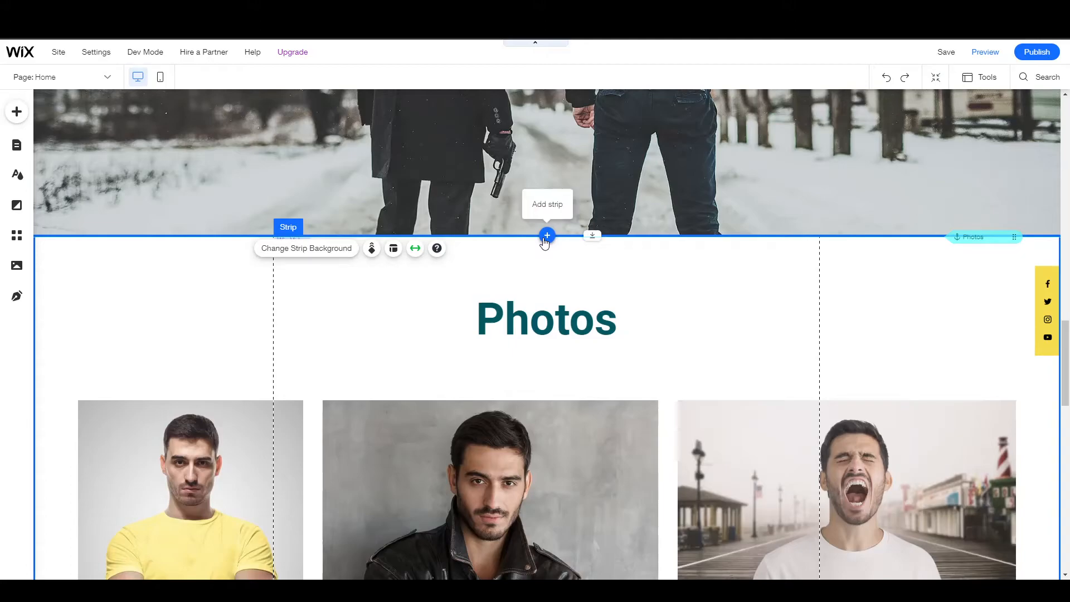
click(546, 236)
click(62, 194)
click(69, 177)
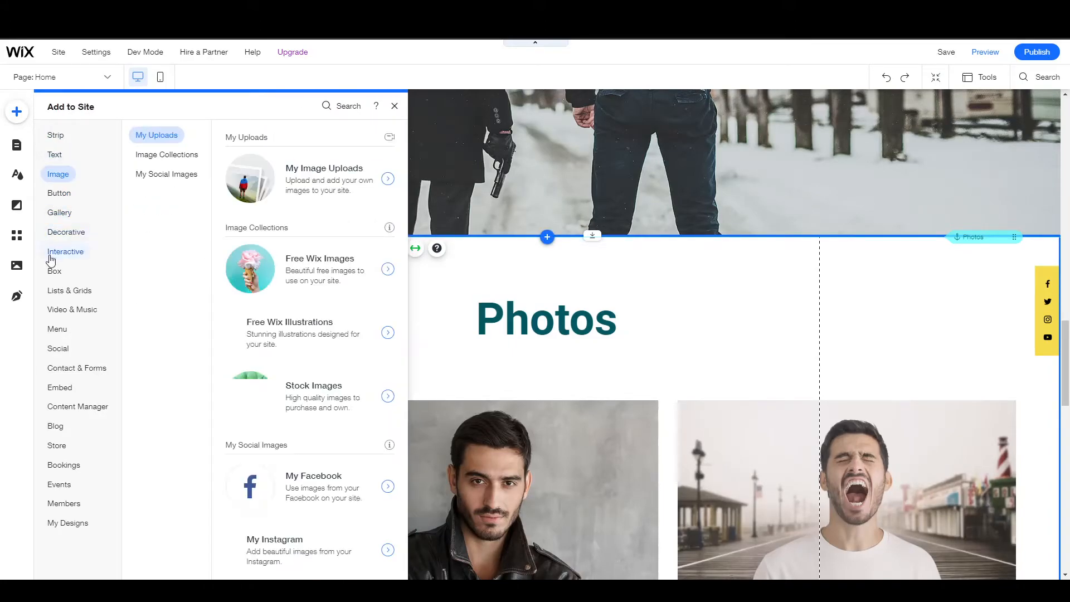
click(60, 428)
click(61, 448)
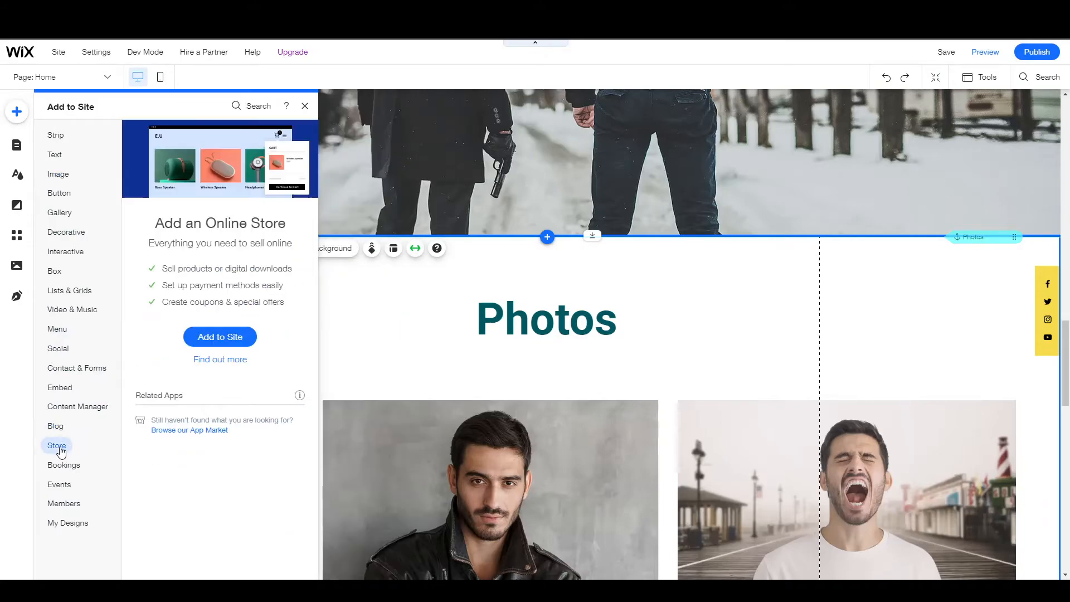
click(64, 466)
click(61, 485)
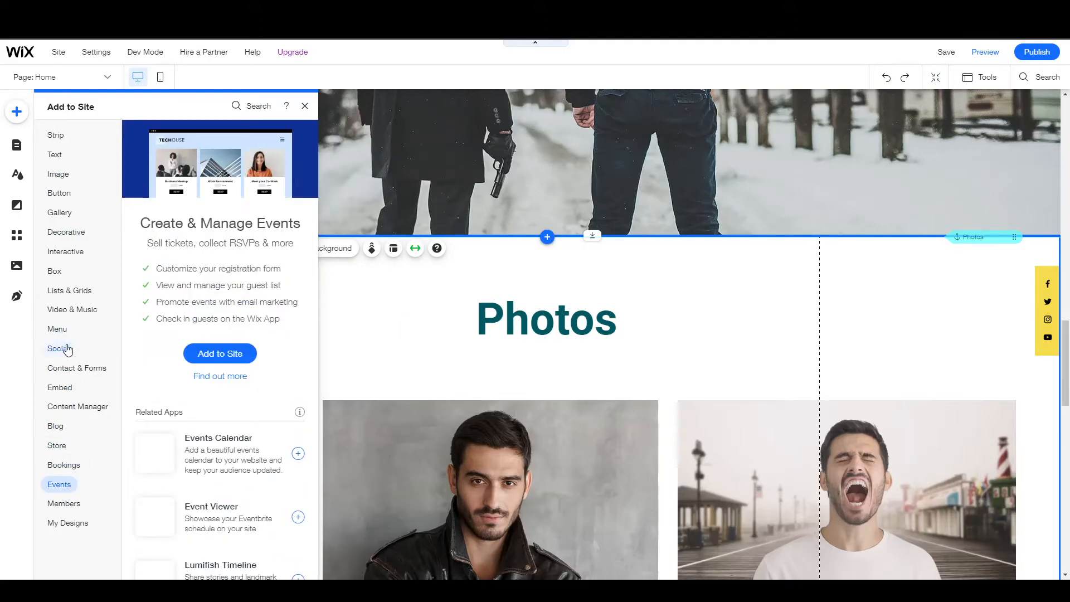
click(66, 310)
click(55, 270)
- Examine the decorative elements, looking through the vector art from Featured and Icons to Logos & Badges and Characters
click(63, 233)
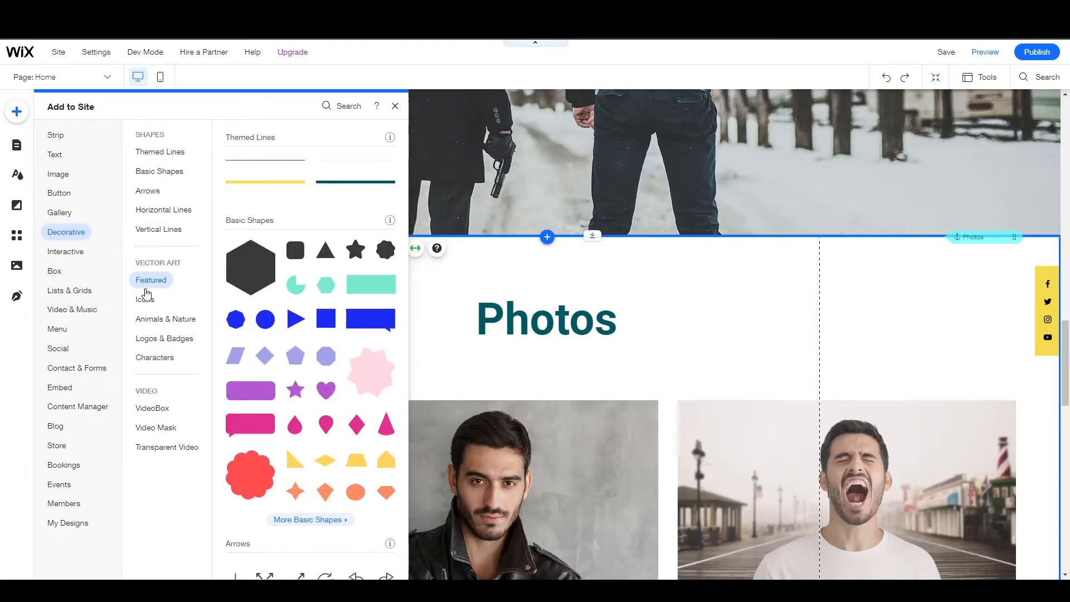
click(148, 290)
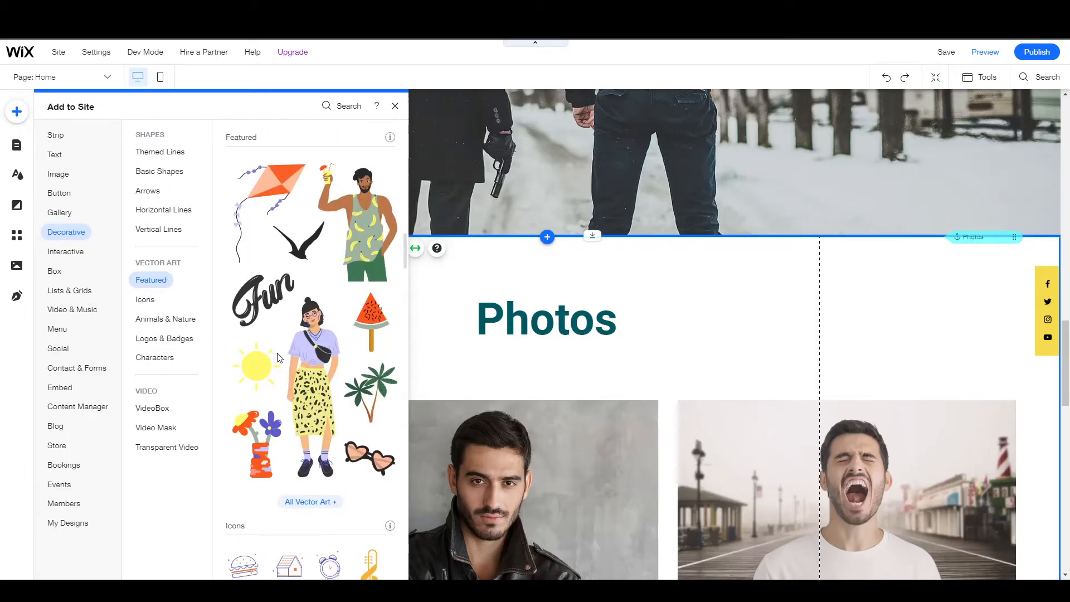
scroll(336, 251, down, 10)
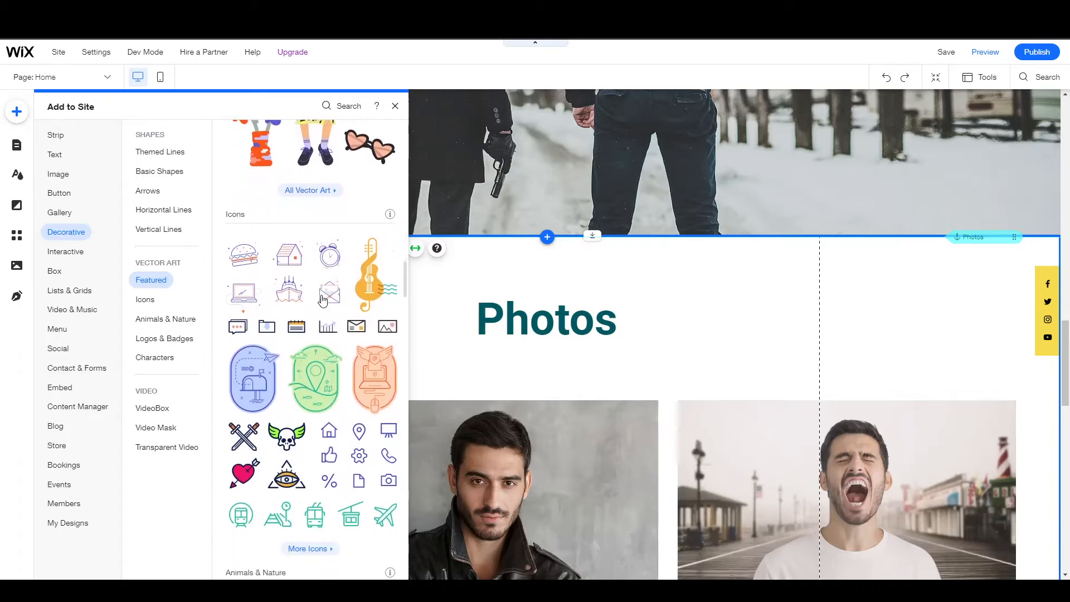
scroll(323, 301, down, 8)
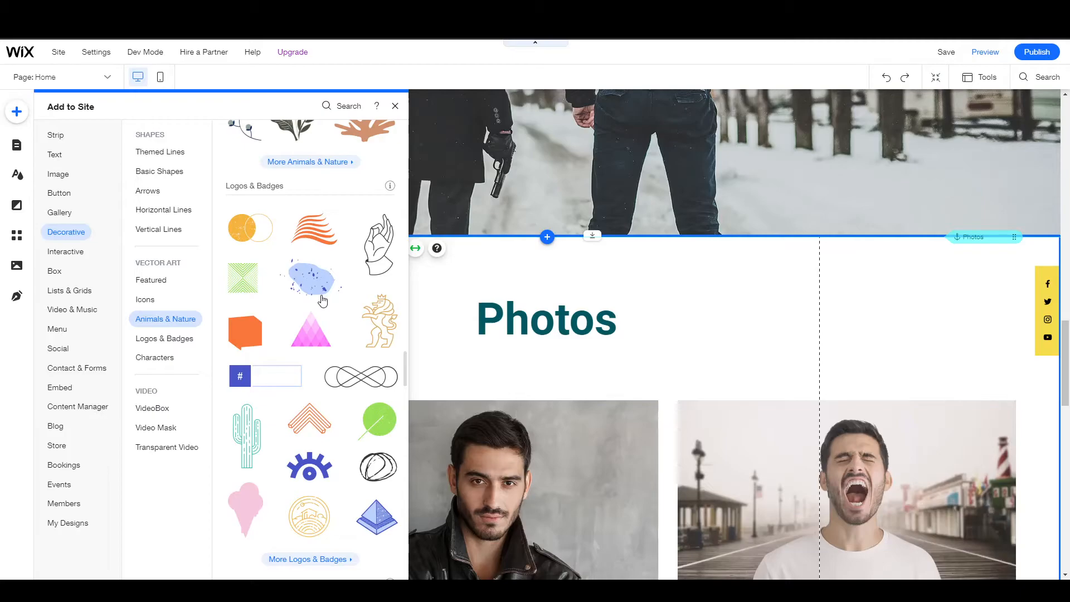
scroll(323, 301, down, 8)
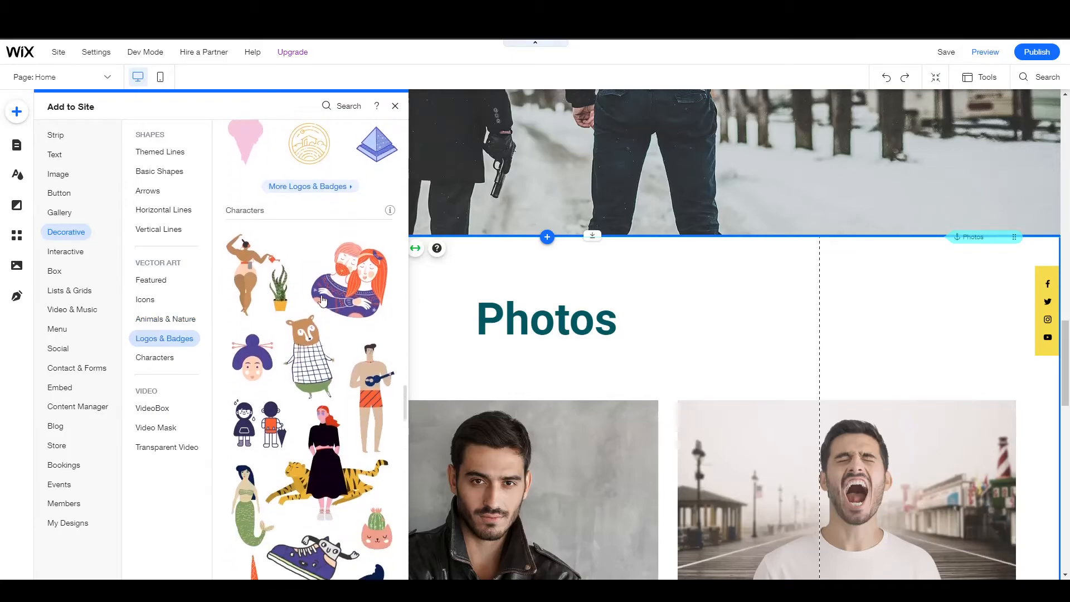
scroll(323, 300, down, 6)
scroll(322, 300, up, 10)
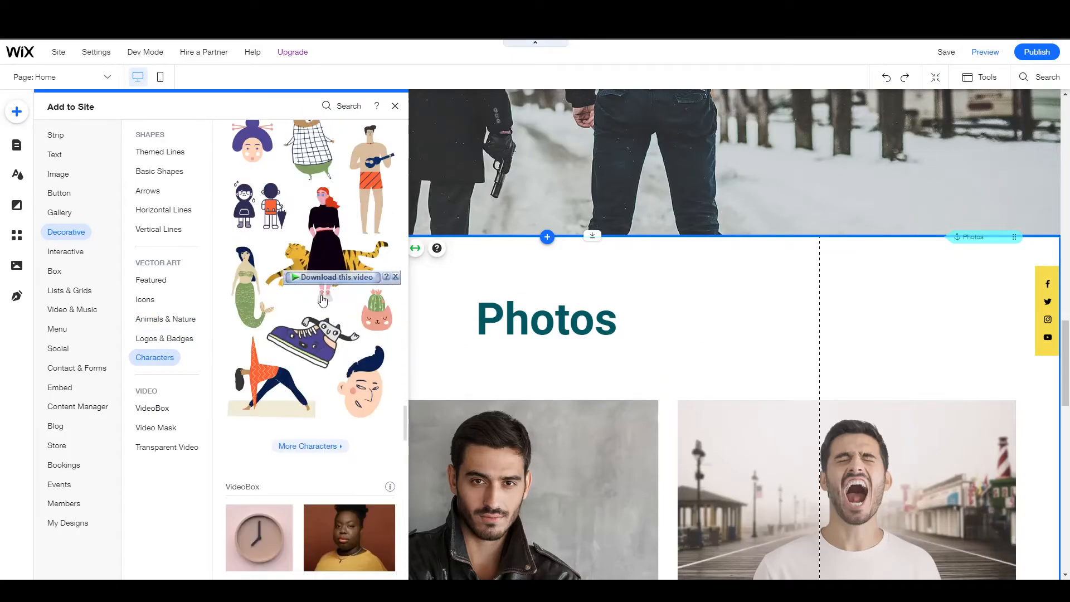
- Add the raised-hand vector art from Logos & Badges beside the Photos heading, shrink it and move it close to the heading
scroll(322, 300, up, 6)
scroll(321, 390, down, 2)
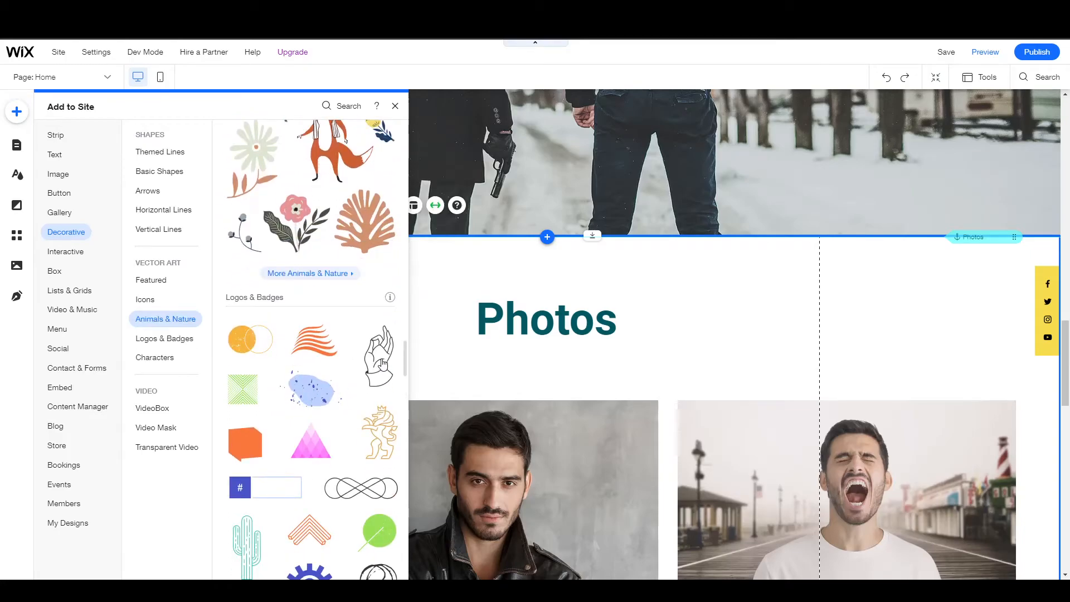
drag(383, 364, 671, 319)
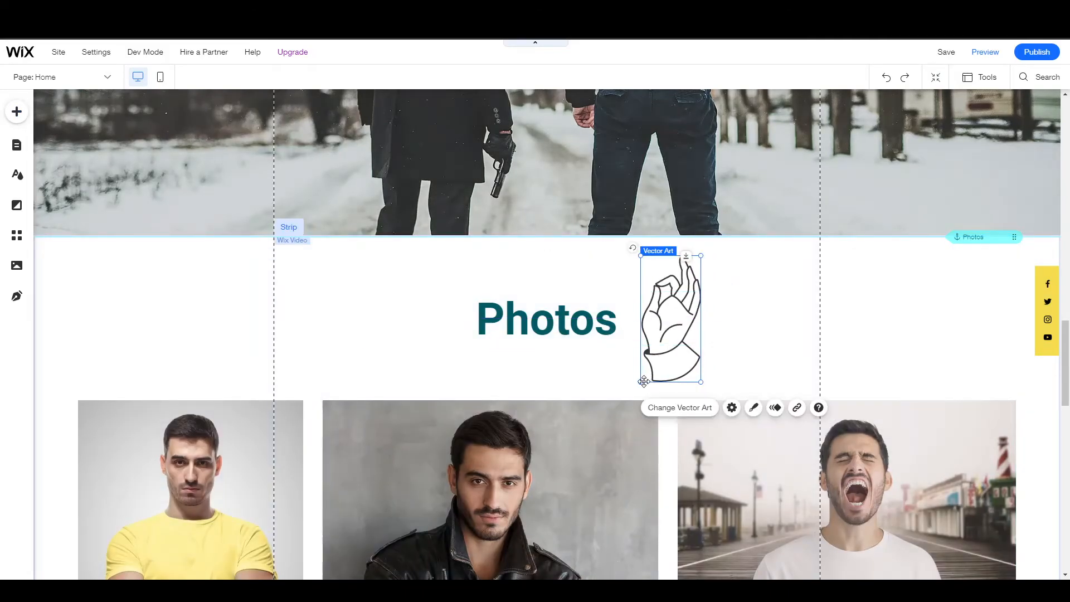
drag(635, 381, 660, 345)
drag(680, 308, 641, 329)
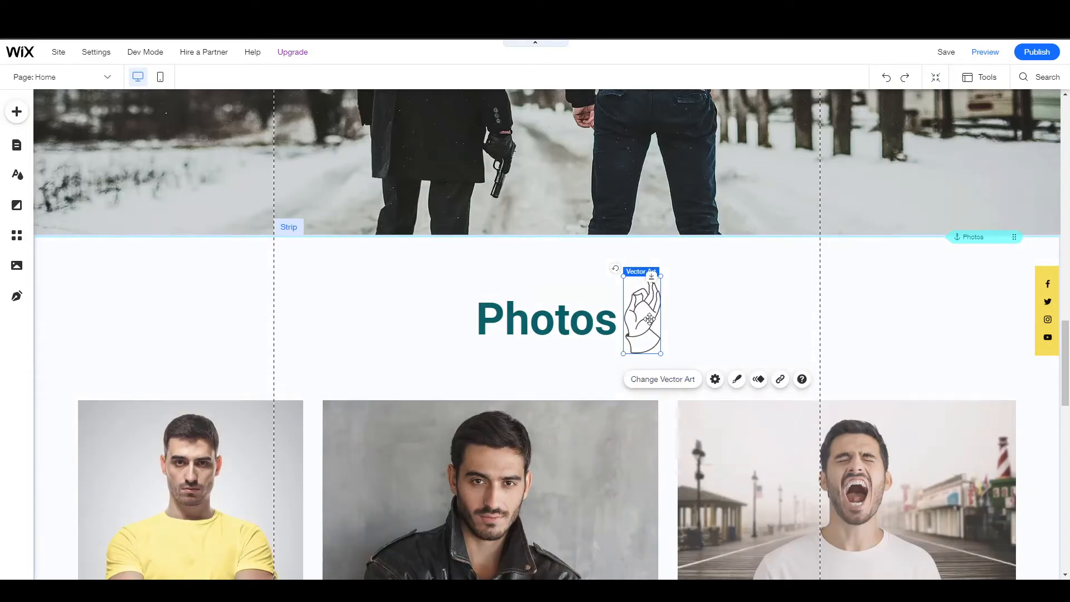
- Rotate the hand vector art clockwise by about 11° and shift it slightly away from the Photos heading
drag(614, 270, 634, 259)
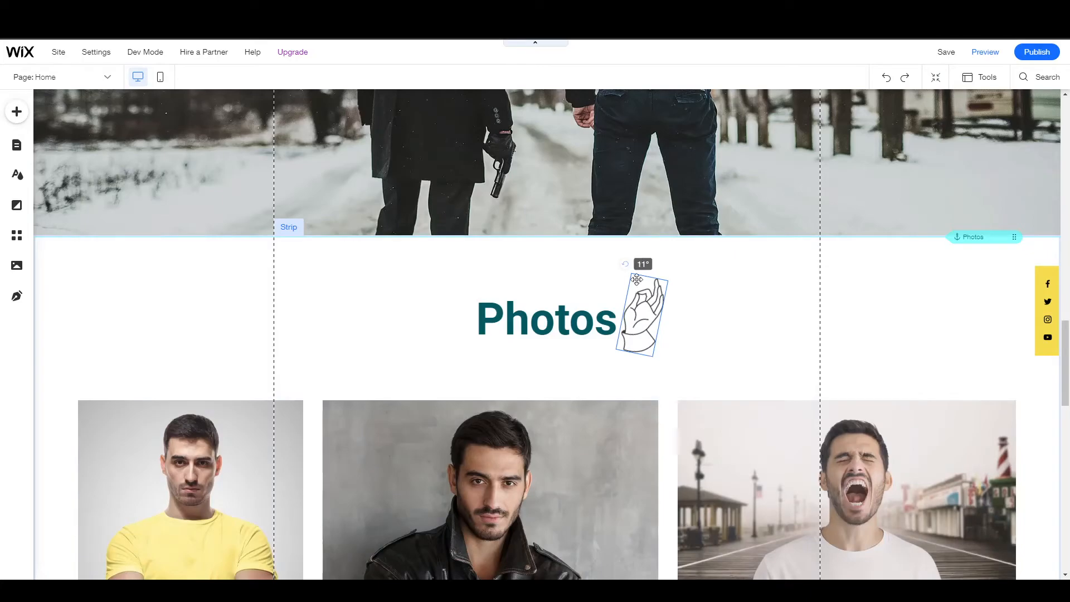
drag(638, 330, 644, 330)
click(296, 327)
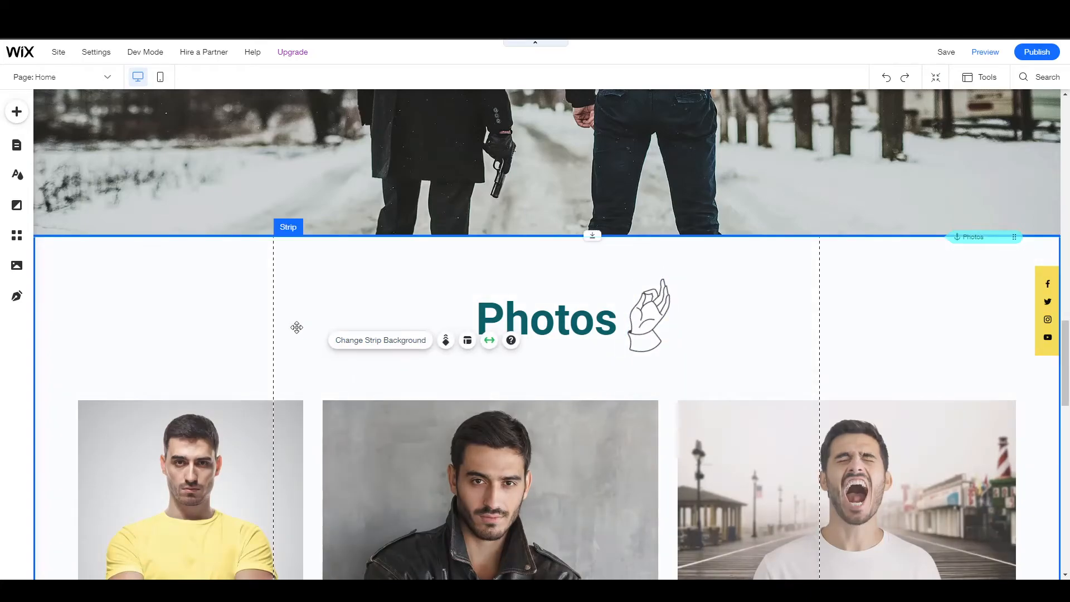
- Review the site's page list and the About page layouts offered for a new page, closing both without adding one
scroll(296, 327, up, 10)
scroll(296, 326, up, 5)
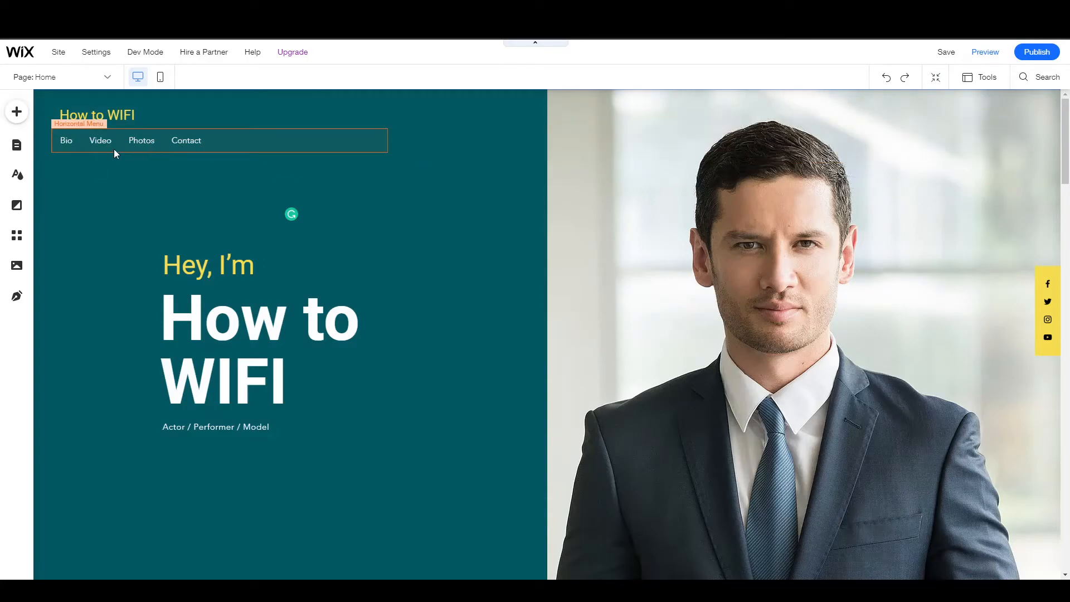
click(17, 146)
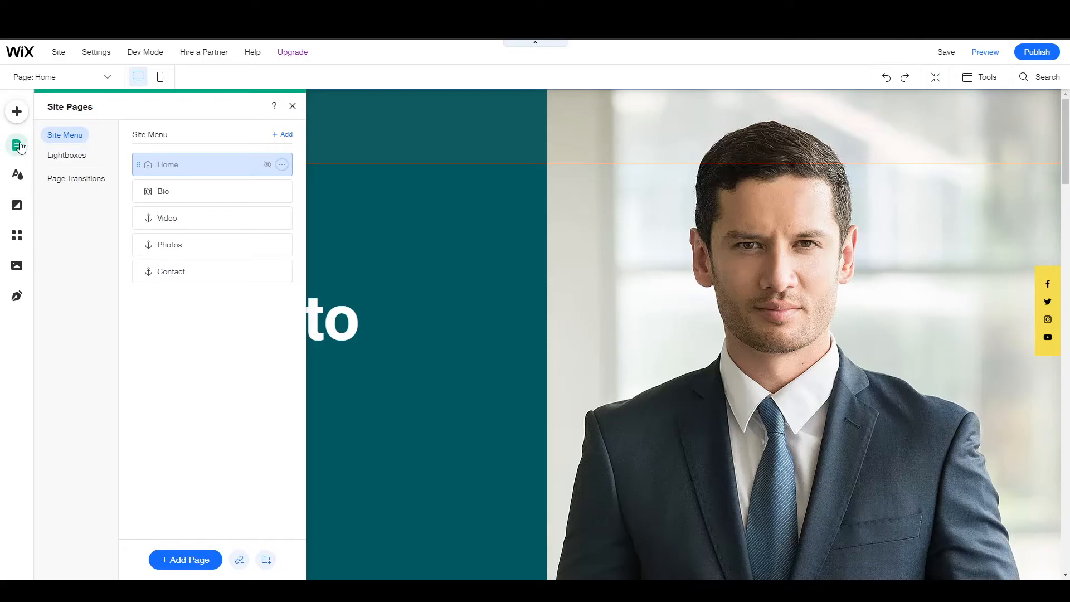
click(181, 561)
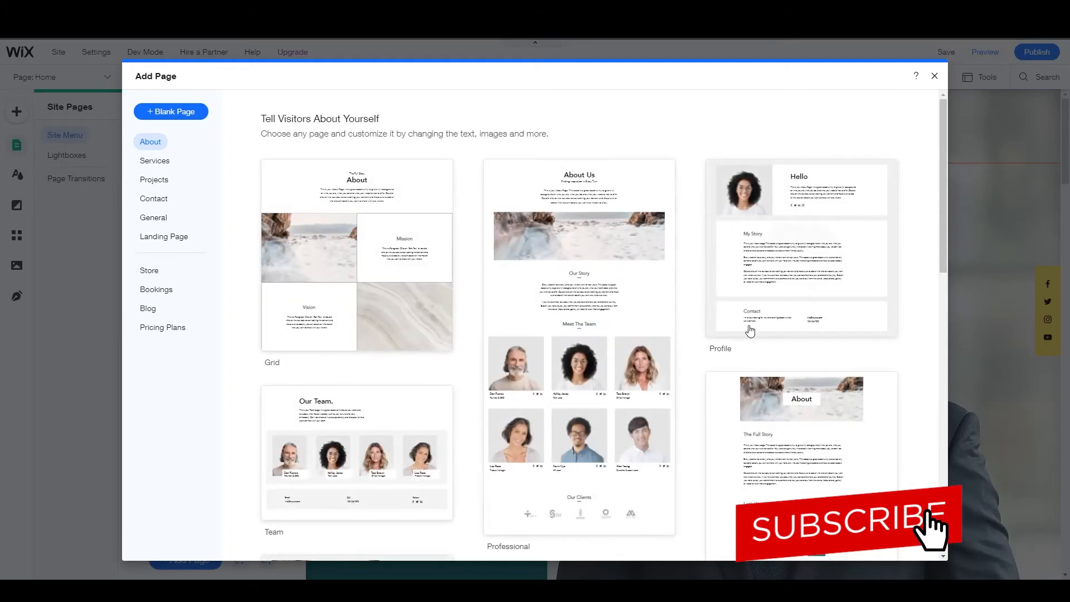
scroll(618, 413, down, 10)
scroll(485, 357, up, 5)
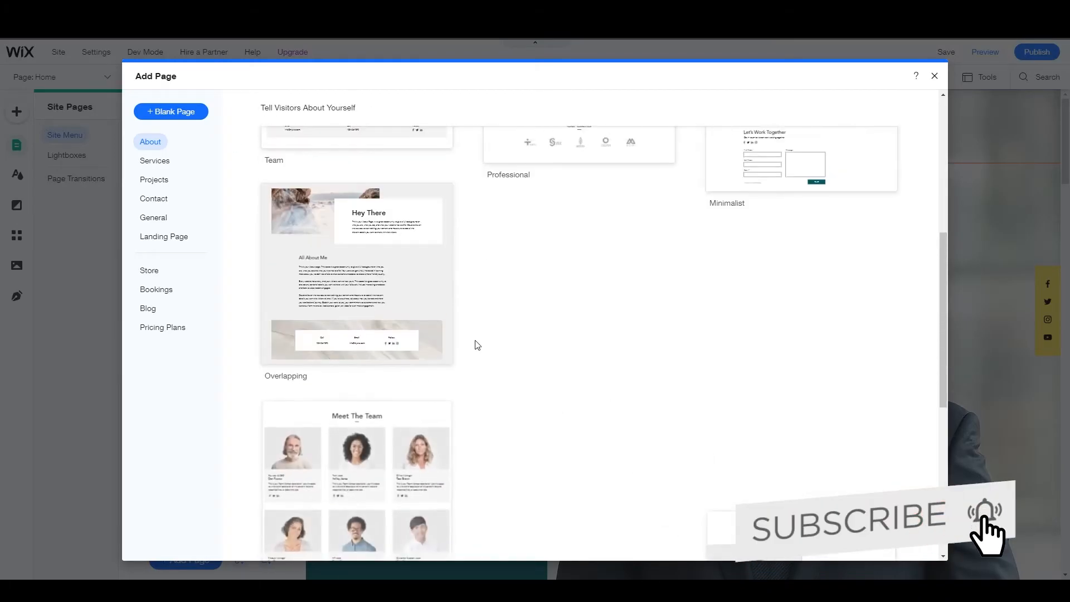
scroll(494, 337, up, 5)
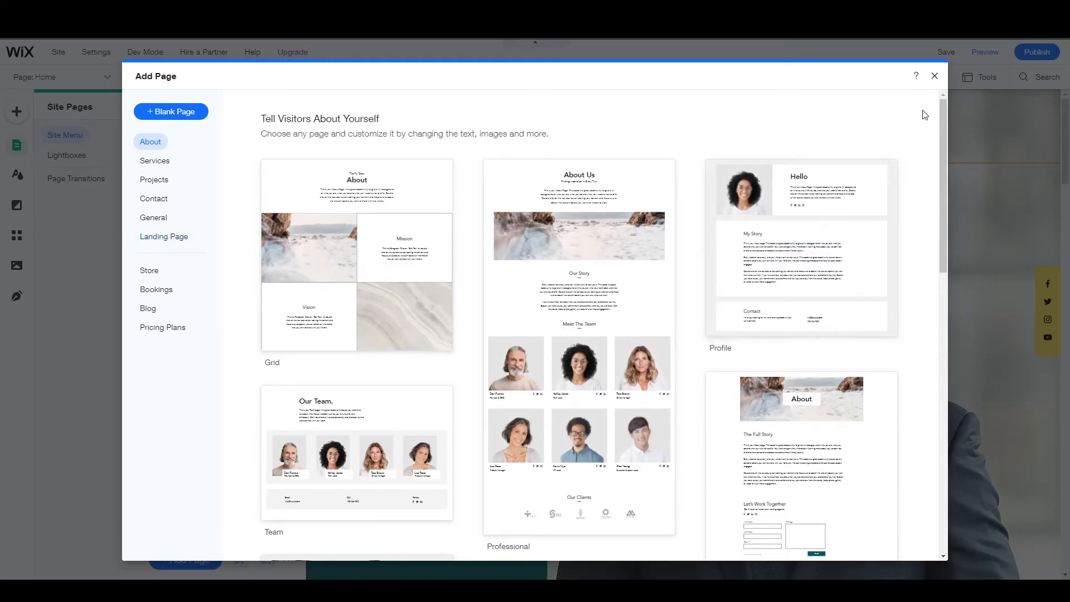
click(935, 75)
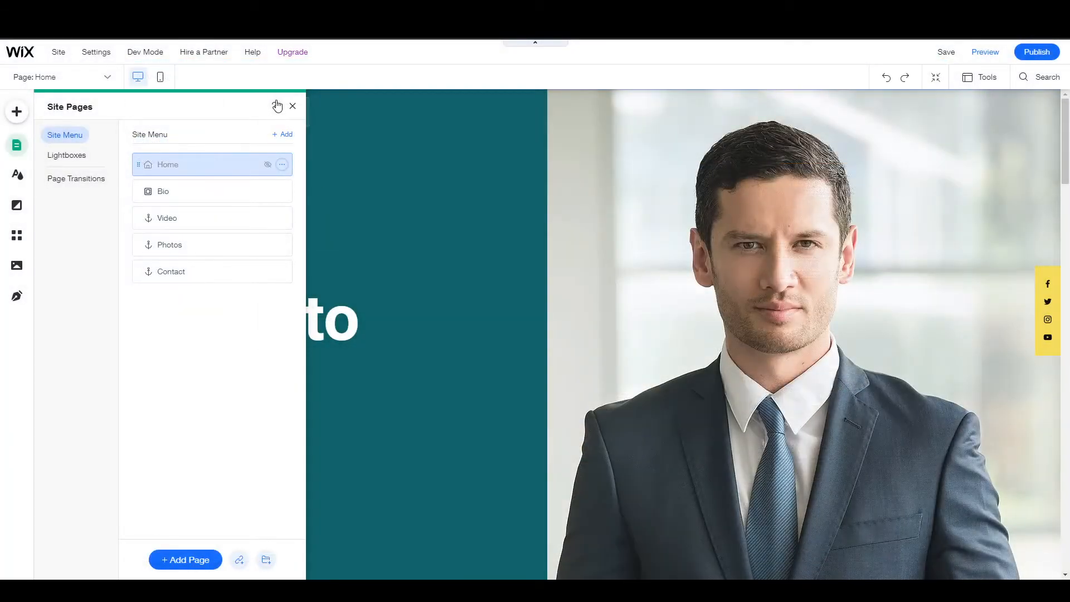
click(293, 107)
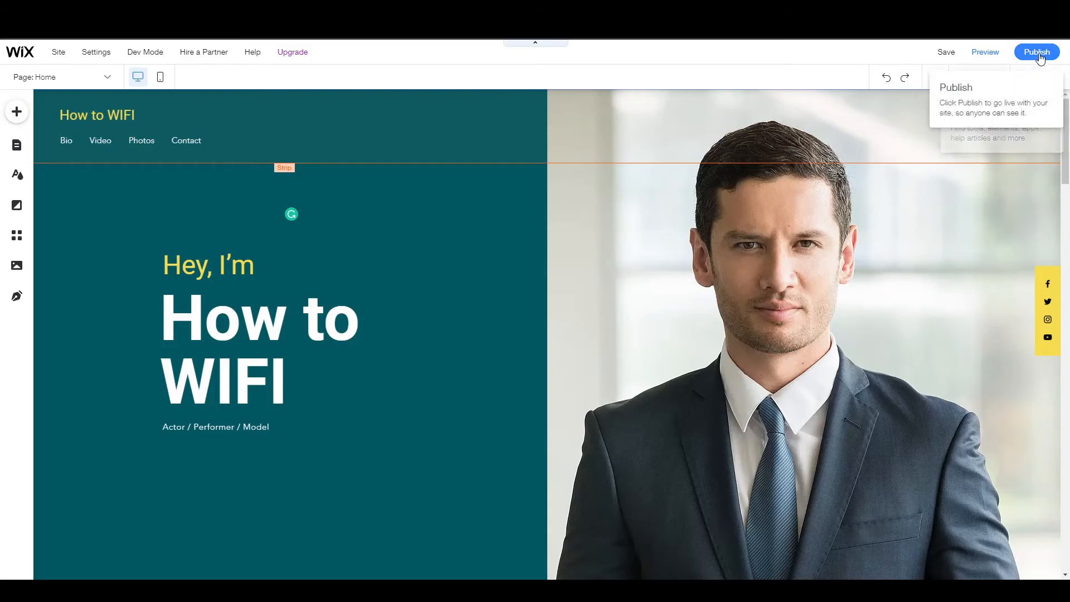
- Publish the site on a free Wix.com domain with the address ending "my-site"
click(1038, 52)
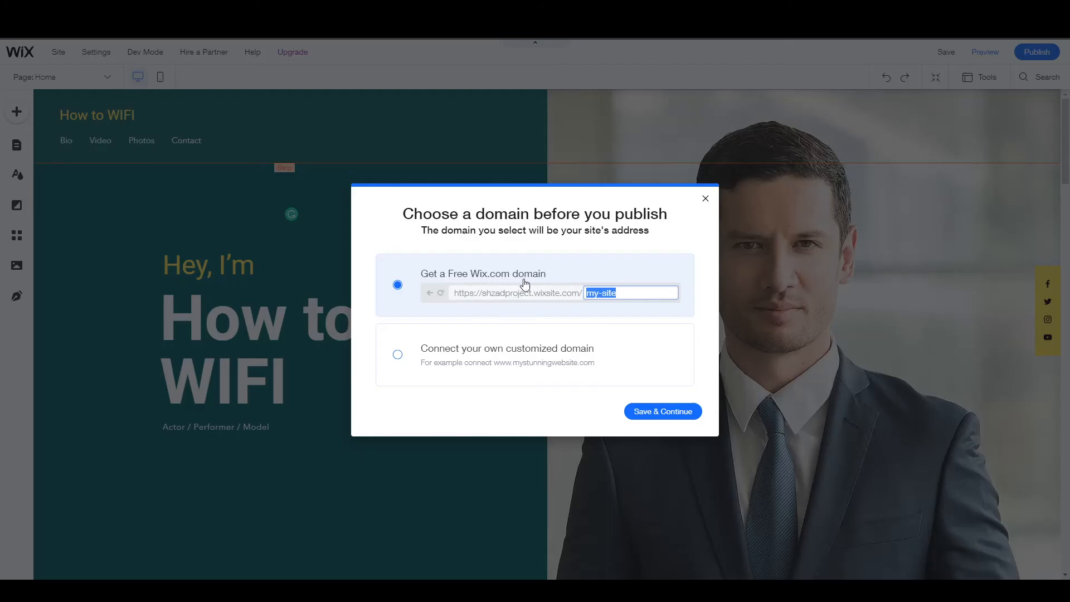
click(664, 412)
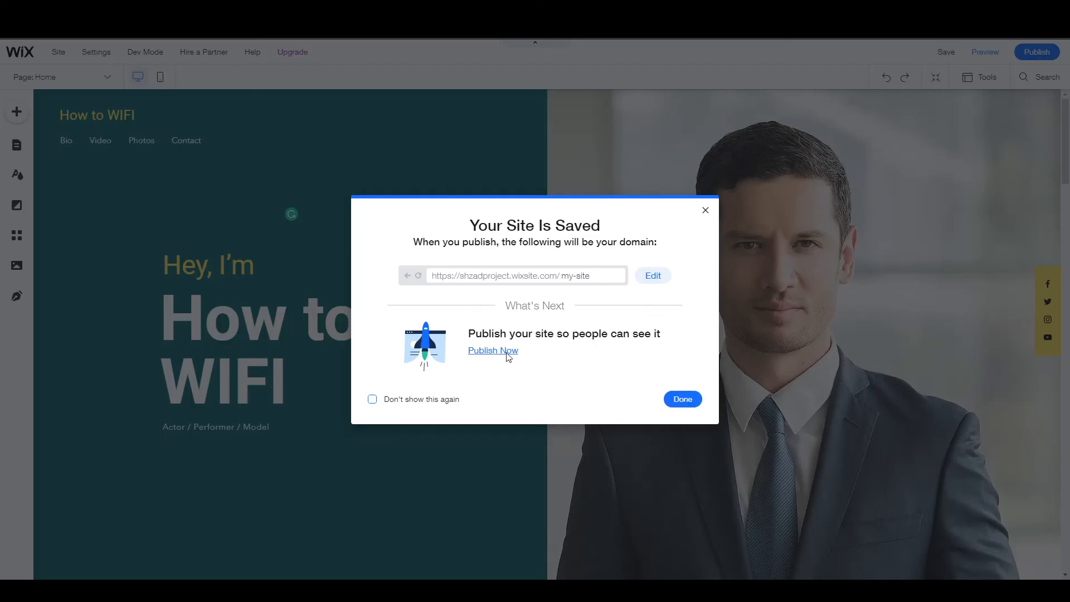
click(486, 353)
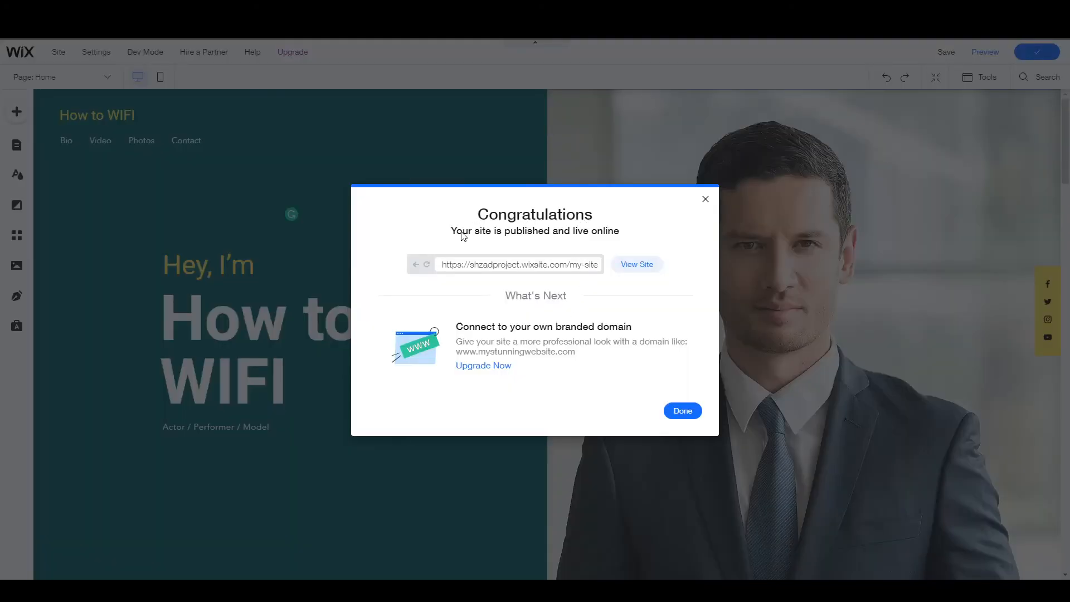
- Open the published site and look through its sections, including the Photos heading with the hand art, down the page and back
click(645, 266)
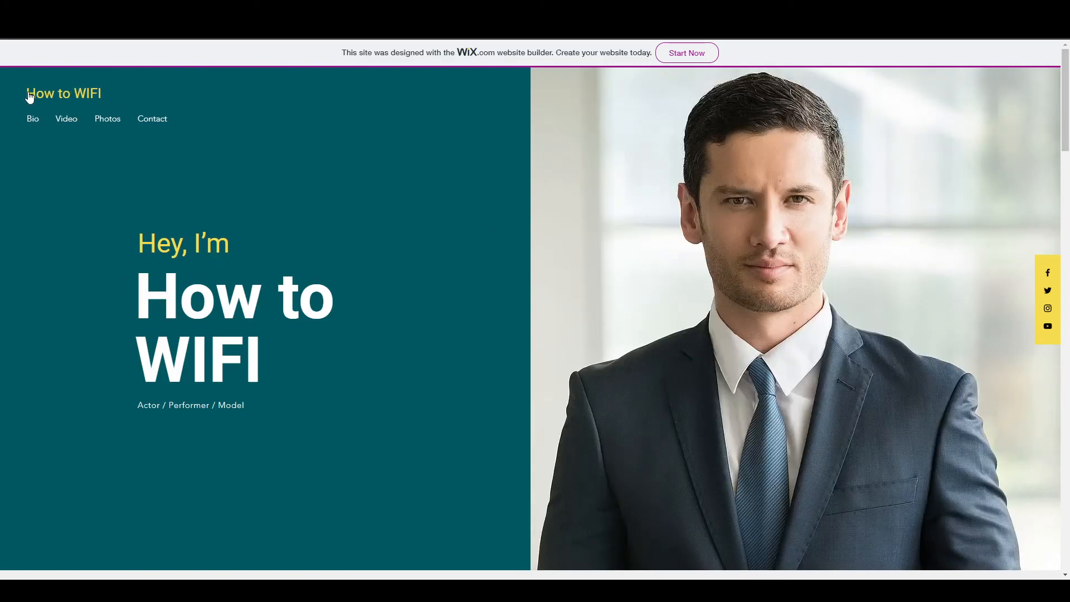
scroll(377, 204, down, 10)
scroll(377, 209, down, 10)
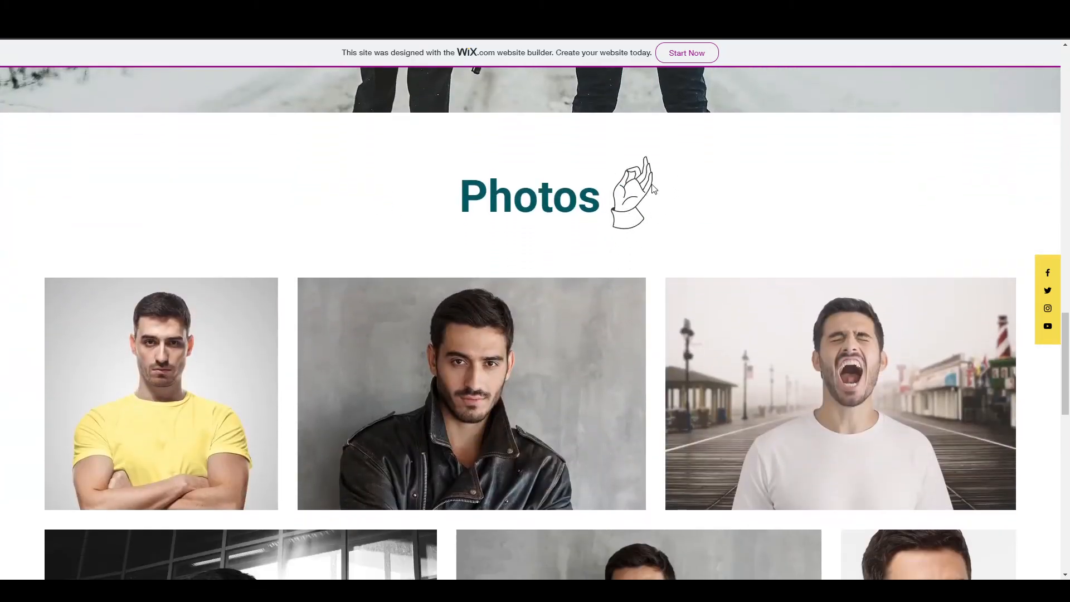
scroll(629, 203, down, 9)
scroll(629, 203, up, 17)
scroll(627, 196, up, 8)
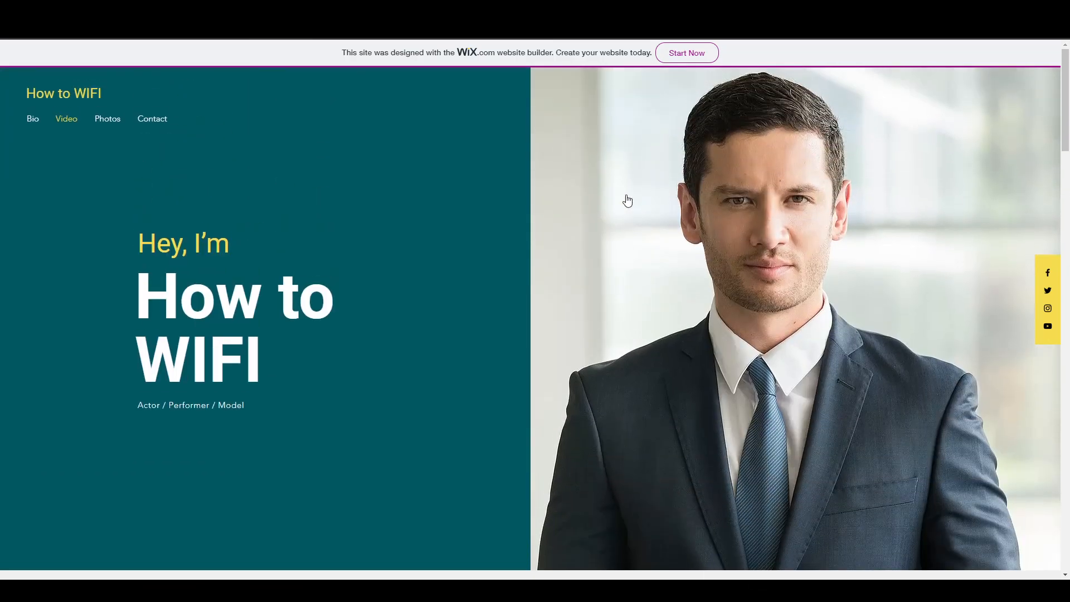